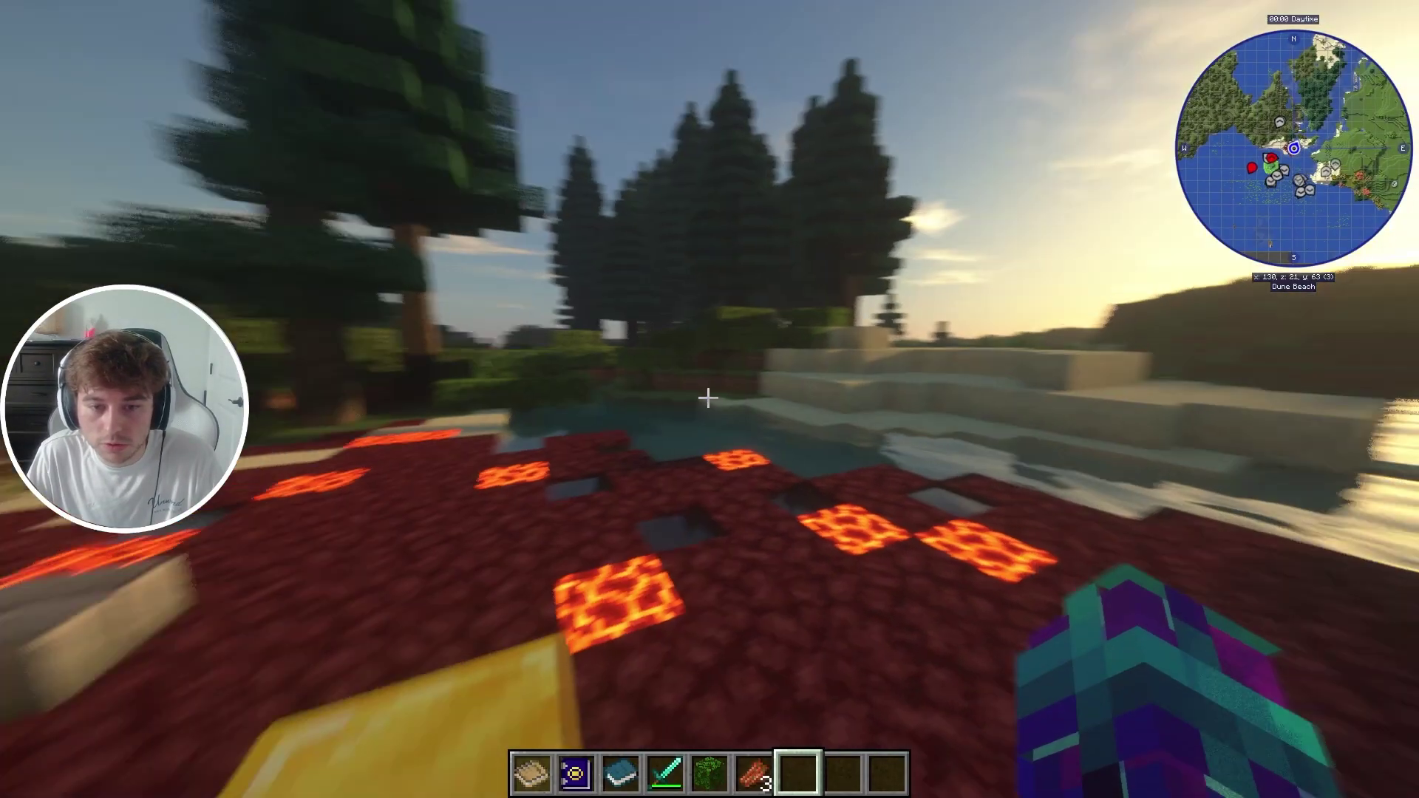
Turn the view toward the water and open the creative inventory
{"action": "key", "text": "w"}
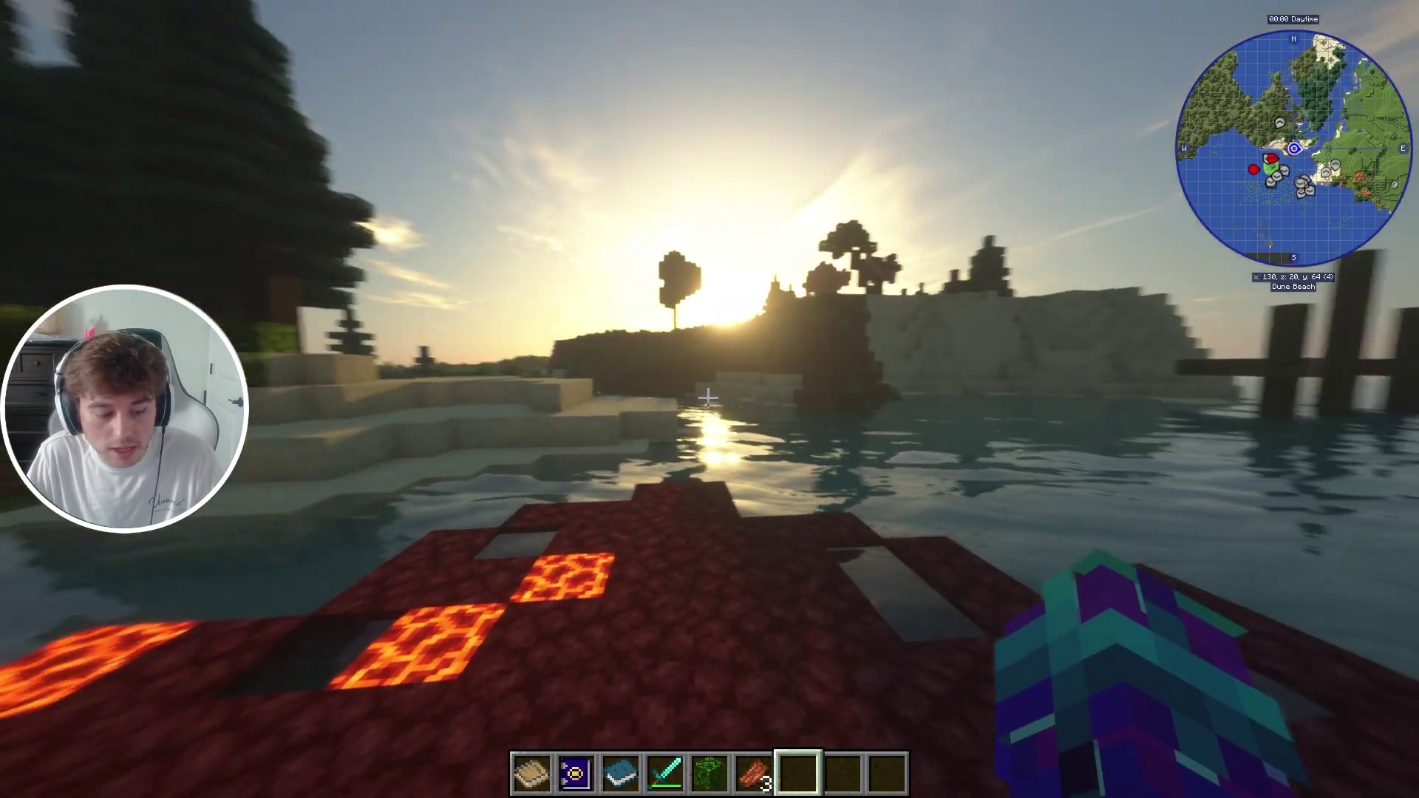
{"action": "key", "text": "e"}
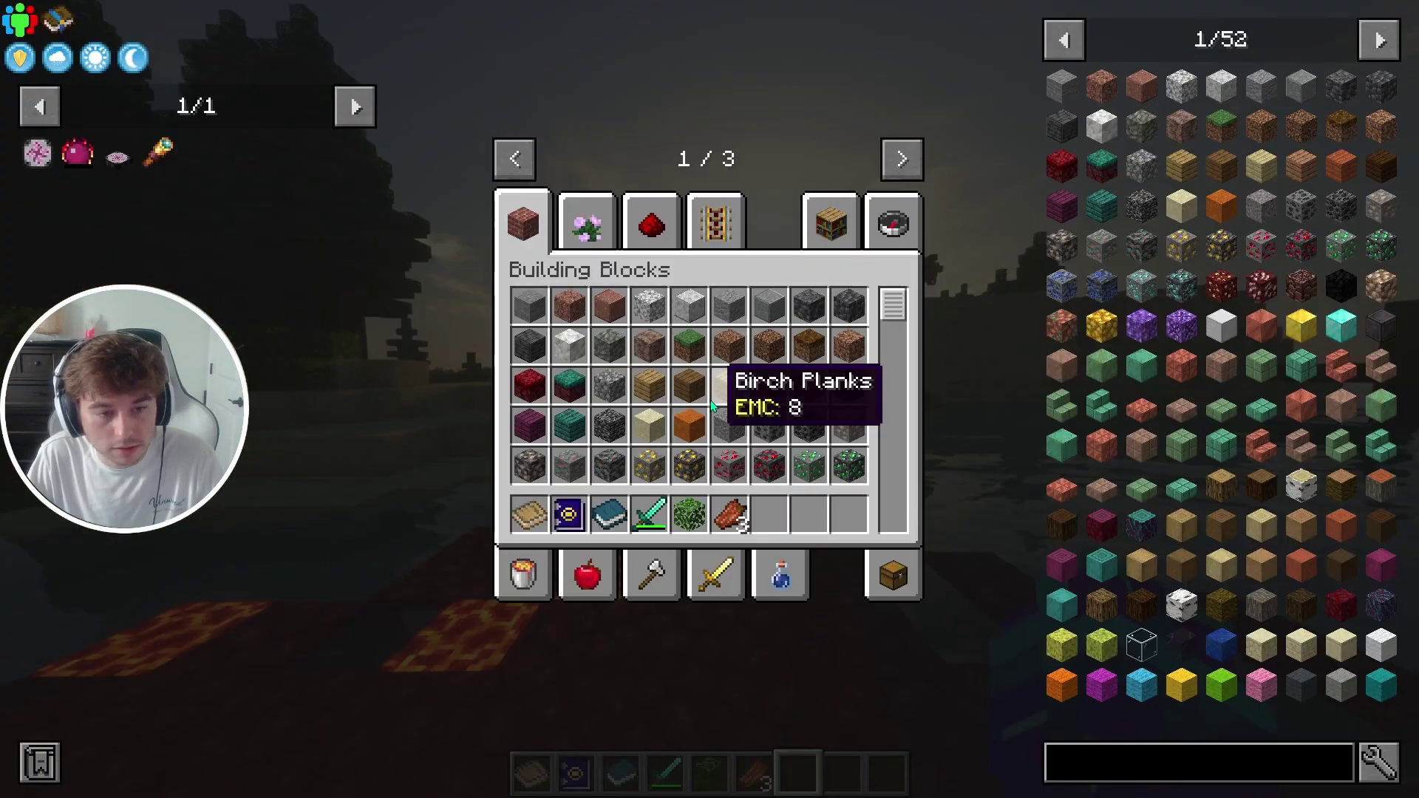
Turn on quest editing and create a chapter group named 'The End'
{"action": "left_click", "coordinate": [58, 19]}
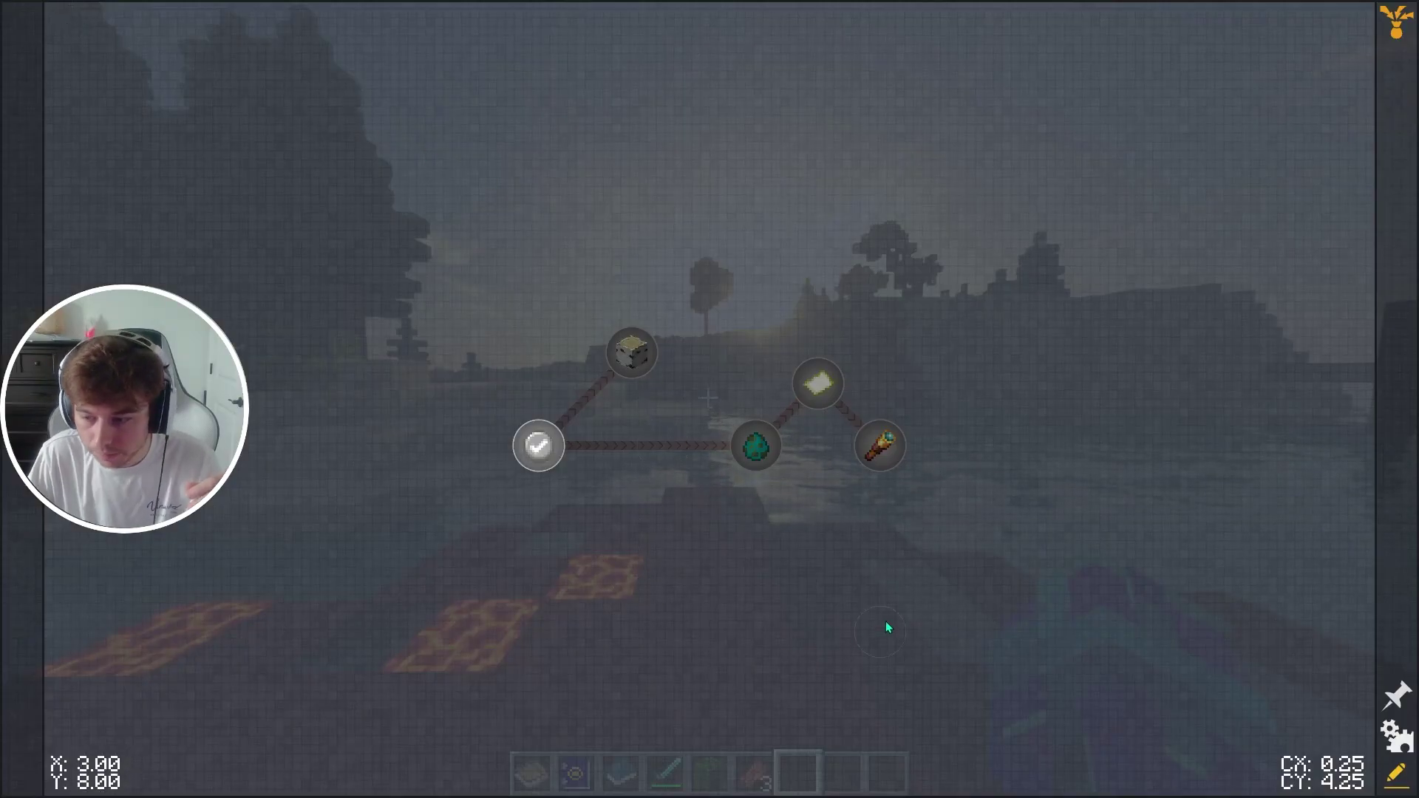
{"action": "left_click", "coordinate": [1393, 784]}
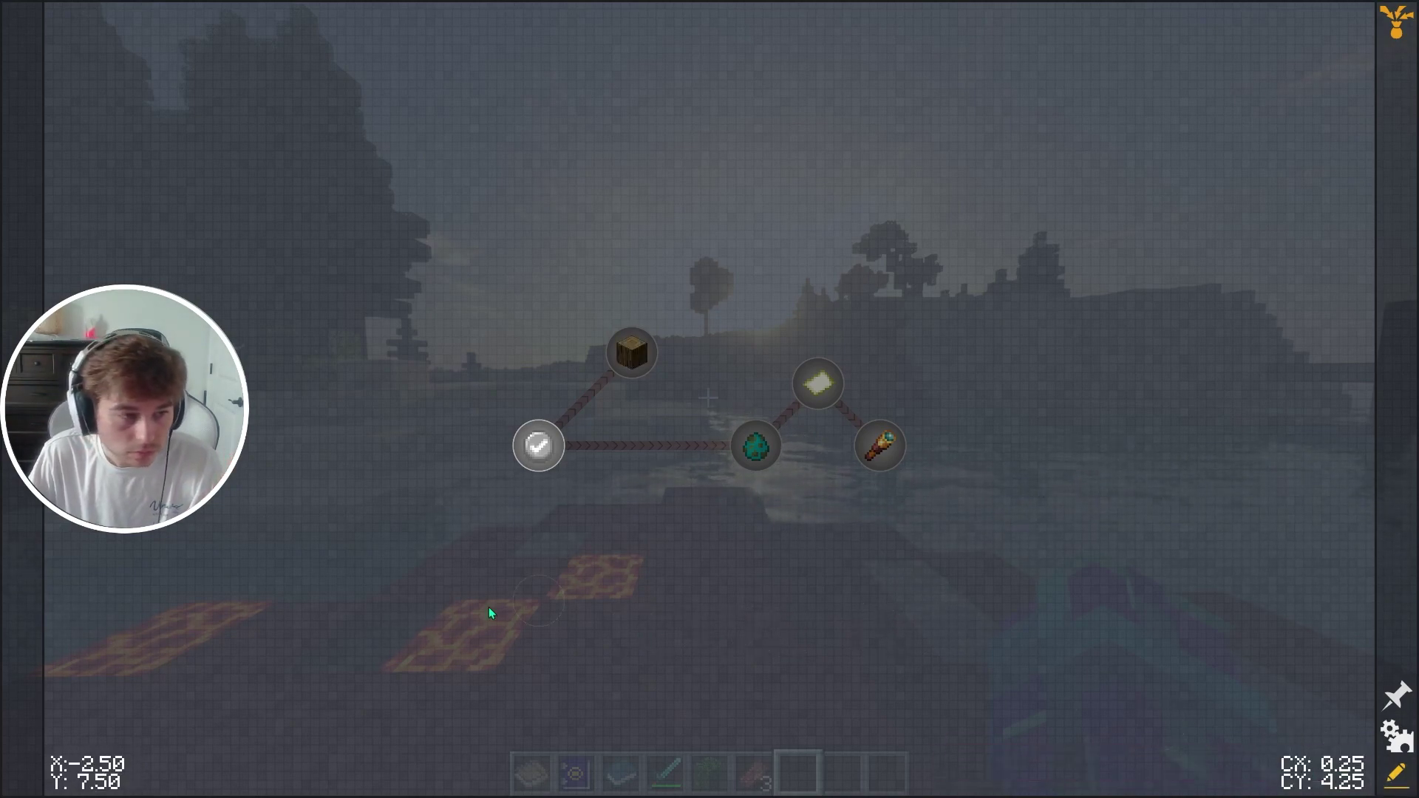
{"action": "mouse_move", "coordinate": [22, 185]}
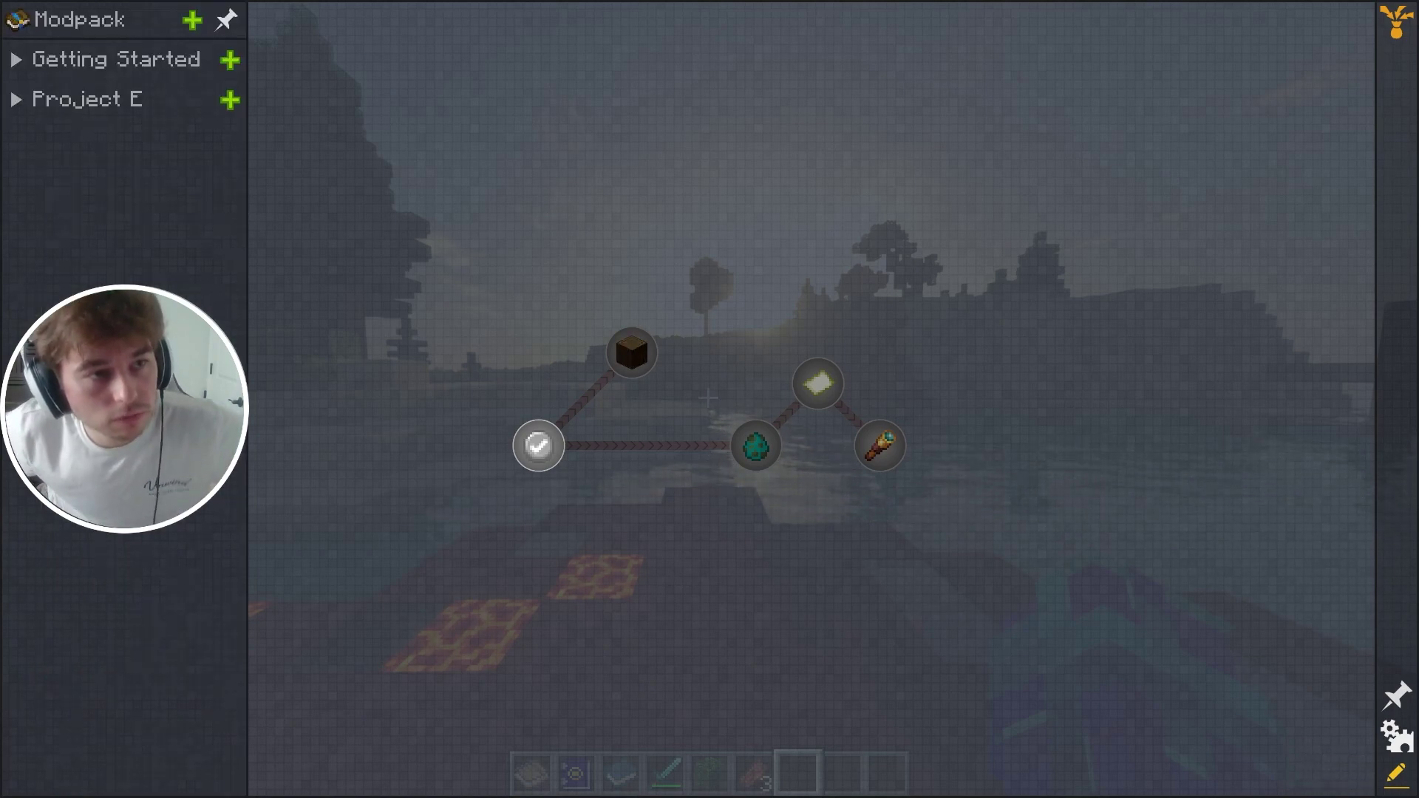
{"action": "left_click", "coordinate": [190, 26]}
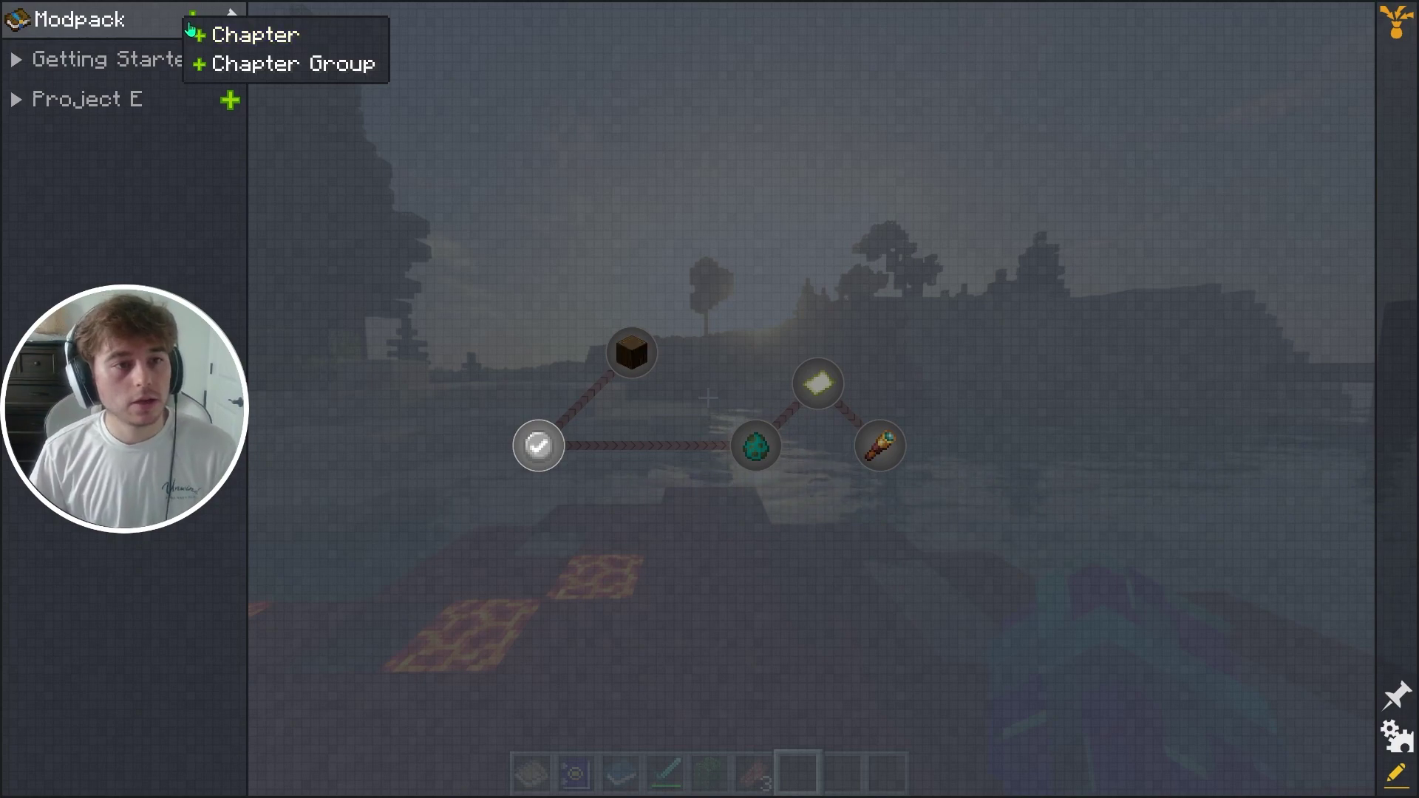
{"action": "left_click", "coordinate": [284, 74]}
{"action": "type", "text": "The "}
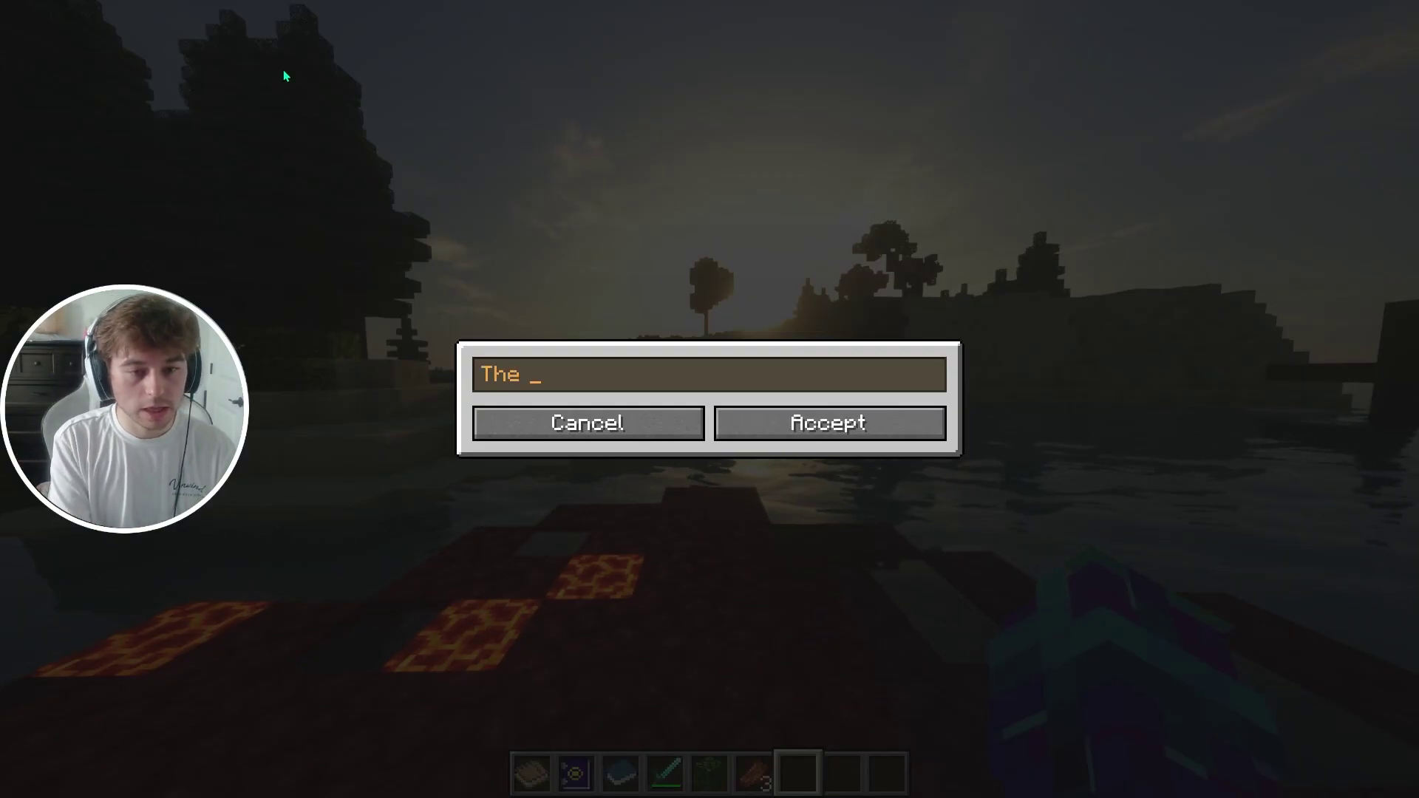
{"action": "type", "text": "End"}
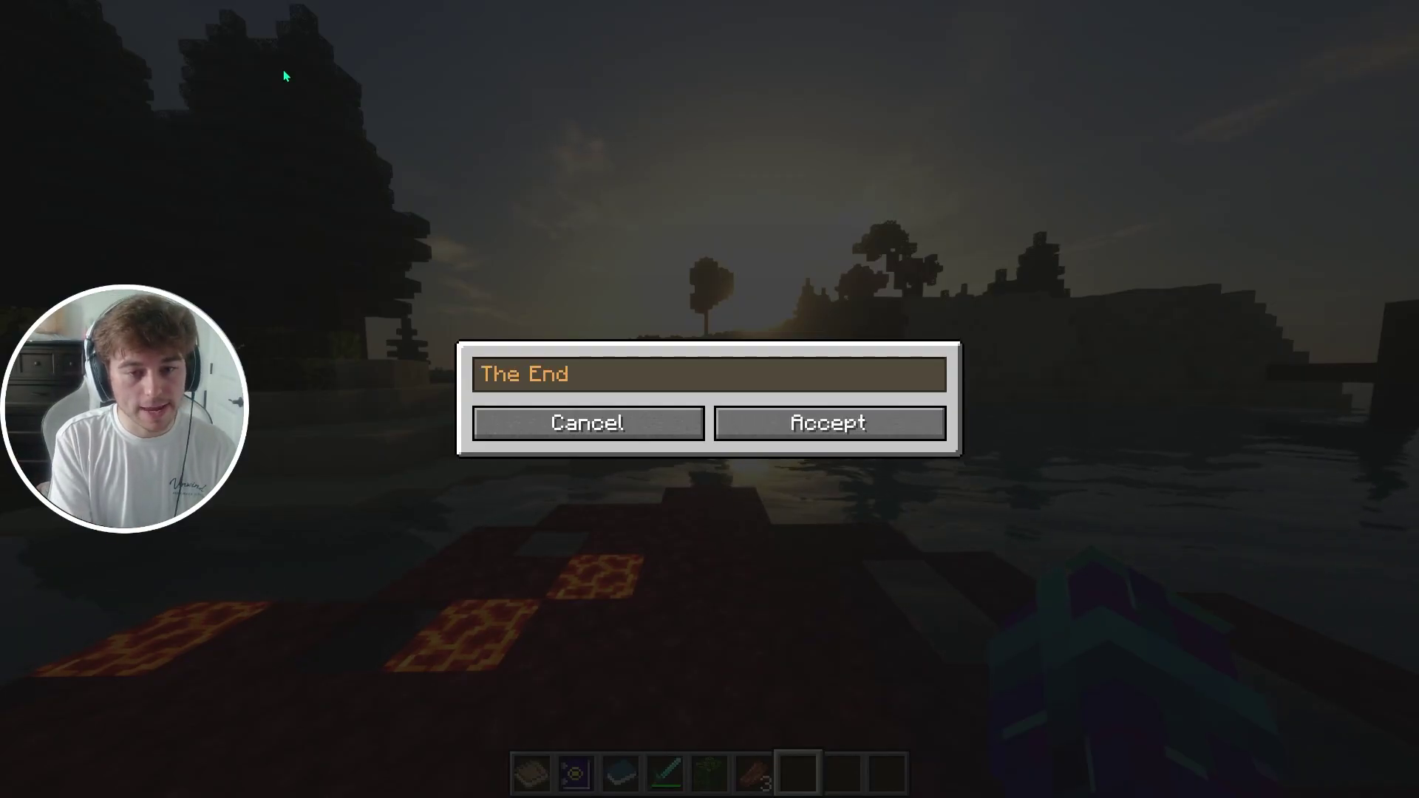
{"action": "left_click", "coordinate": [853, 441]}
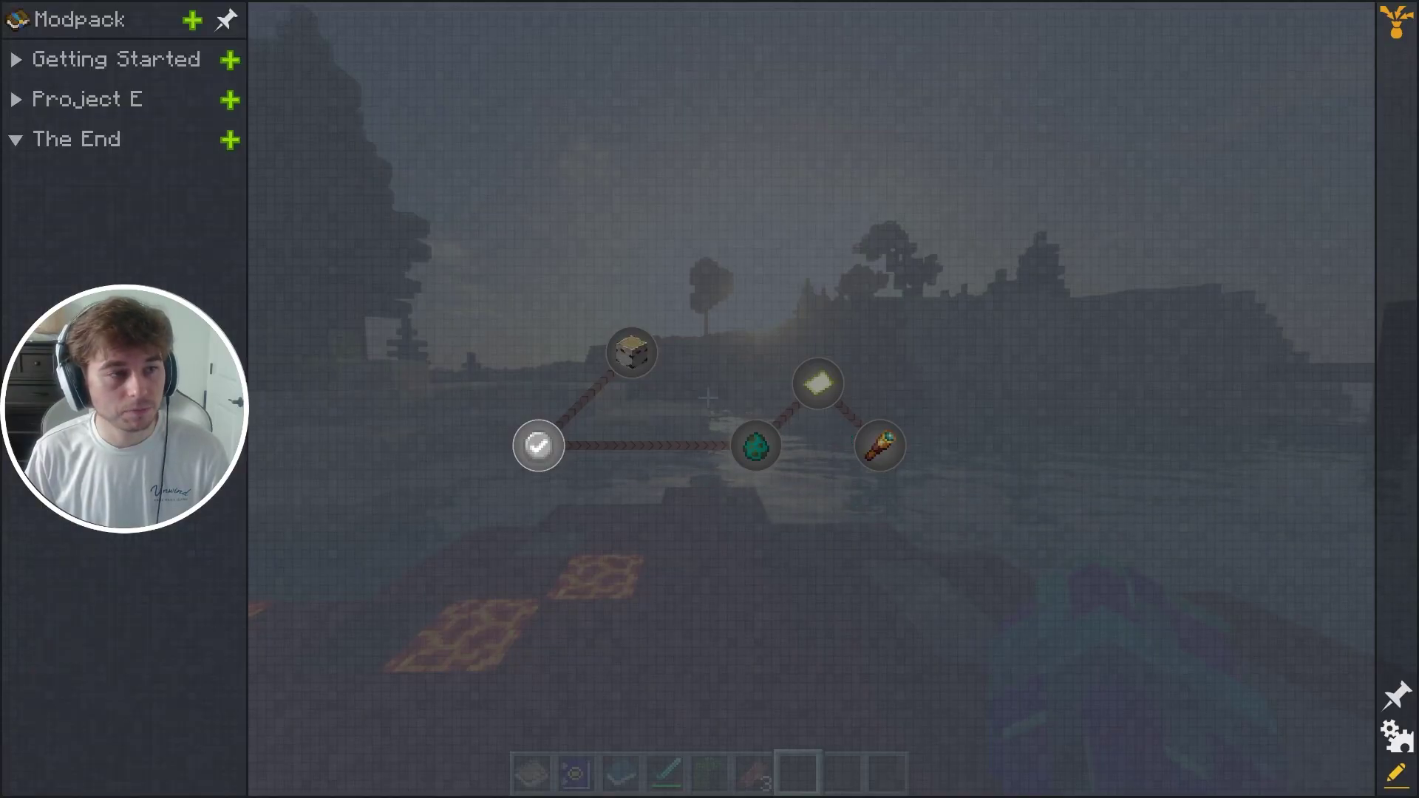
Add a chapter named 'Getting To The End' to The End group
{"action": "left_click", "coordinate": [15, 140]}
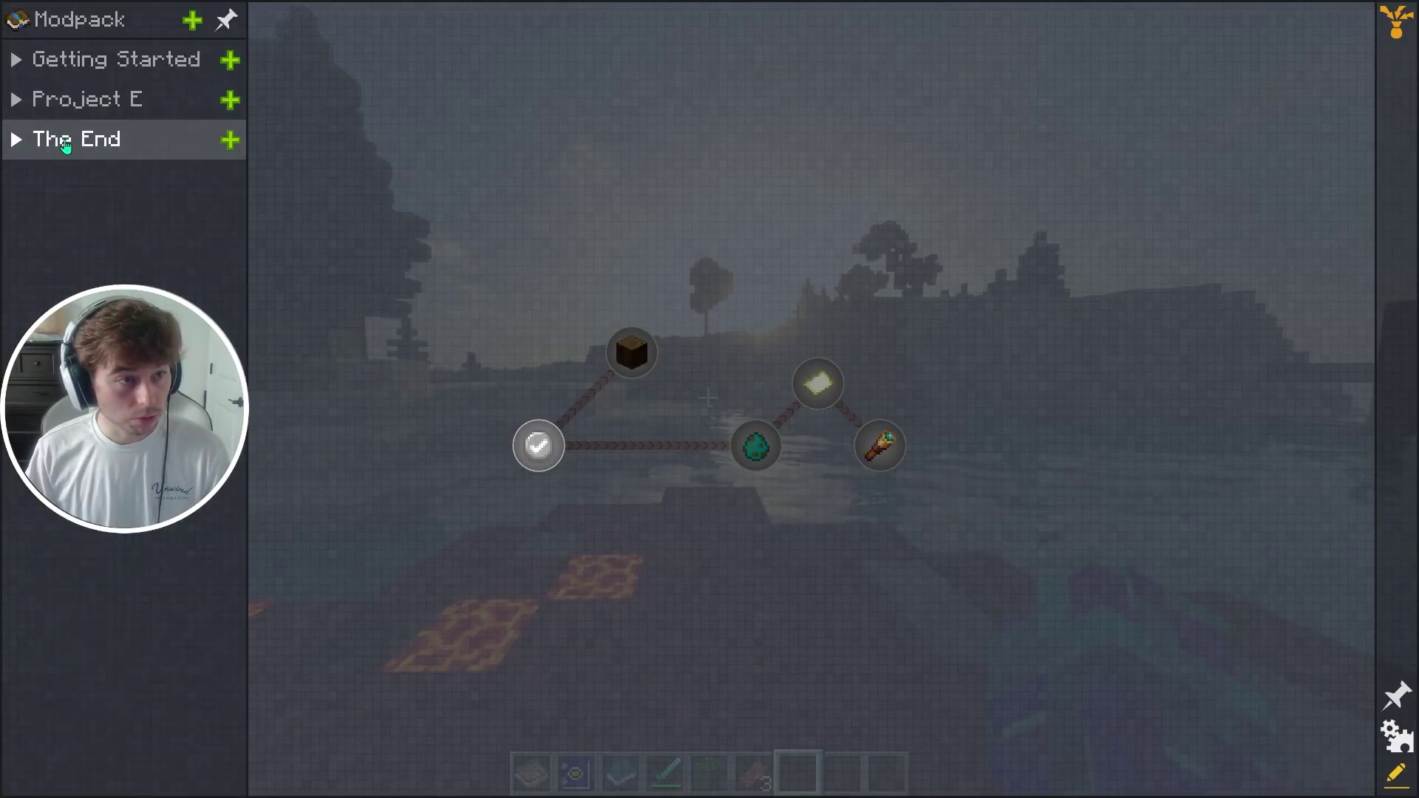
{"action": "left_click", "coordinate": [230, 140]}
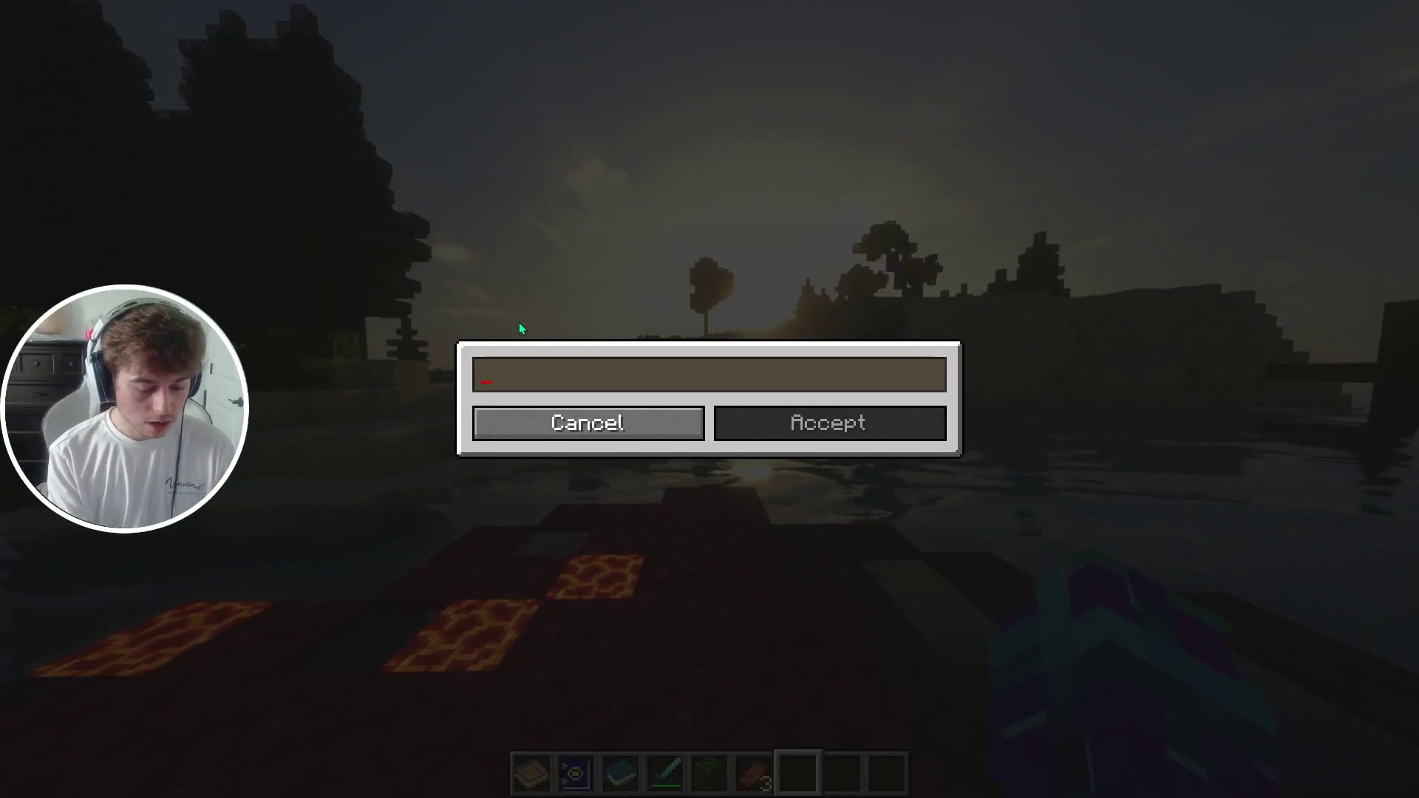
{"action": "type", "text": "Ge"}
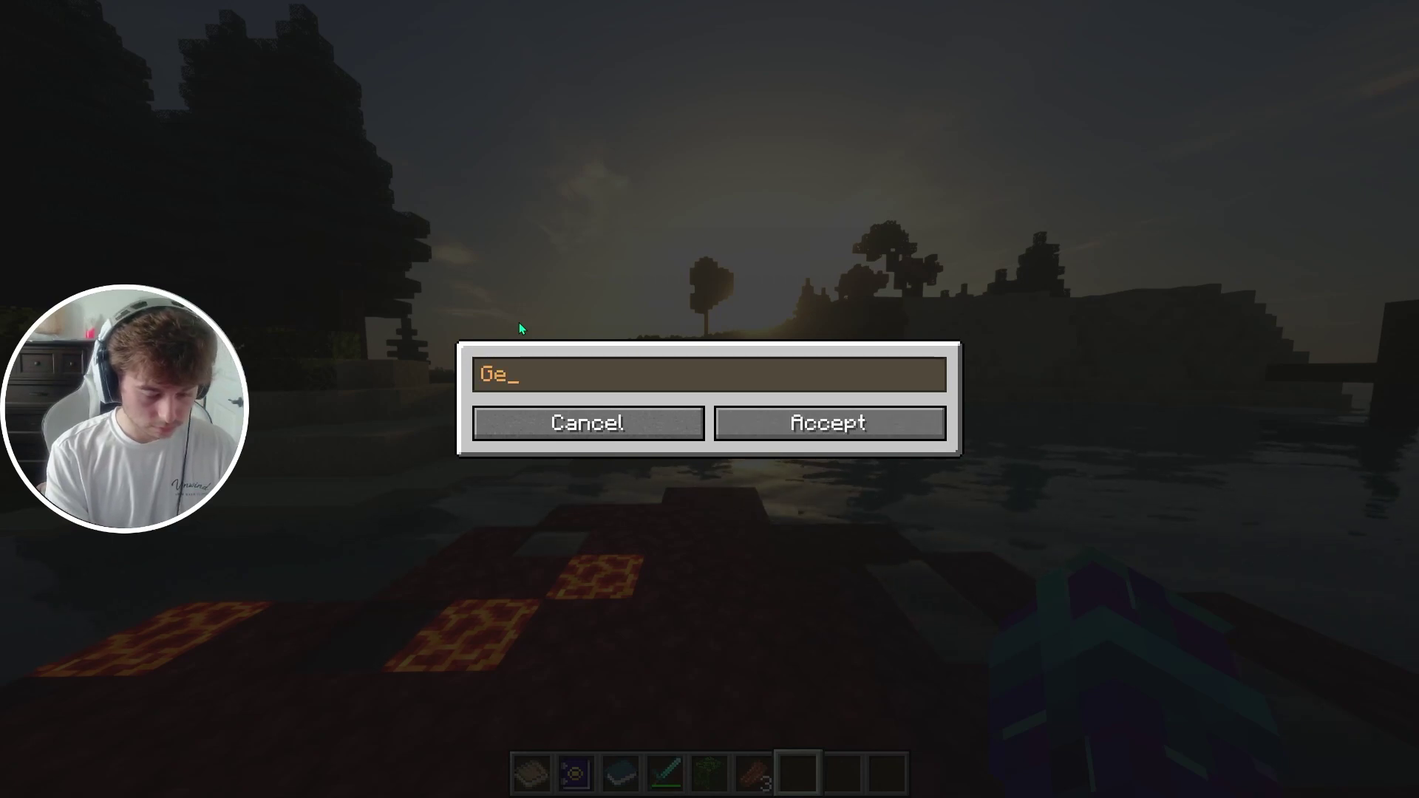
{"action": "type", "text": "tting Tp"}
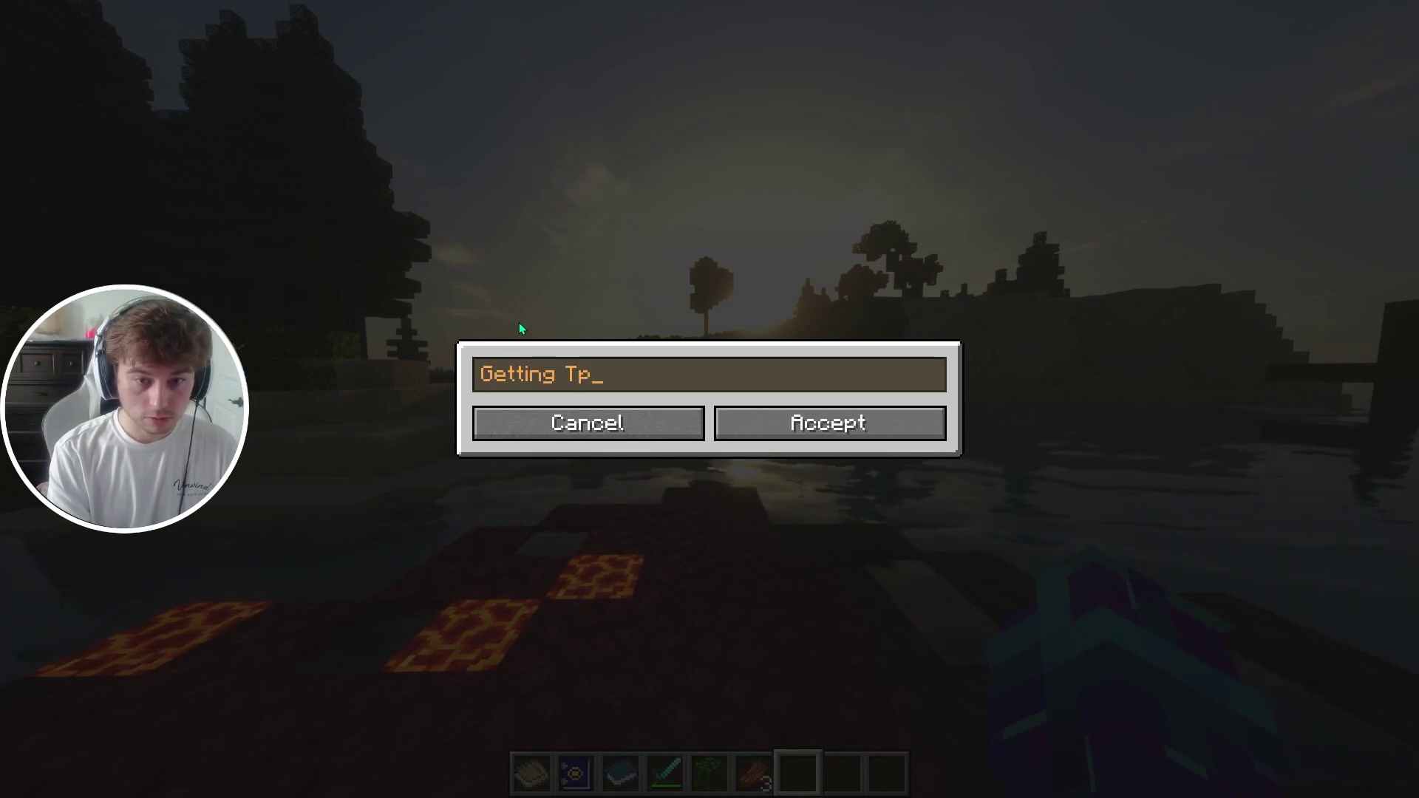
{"action": "key", "text": "BackSpace"}
{"action": "type", "text": "o THe"}
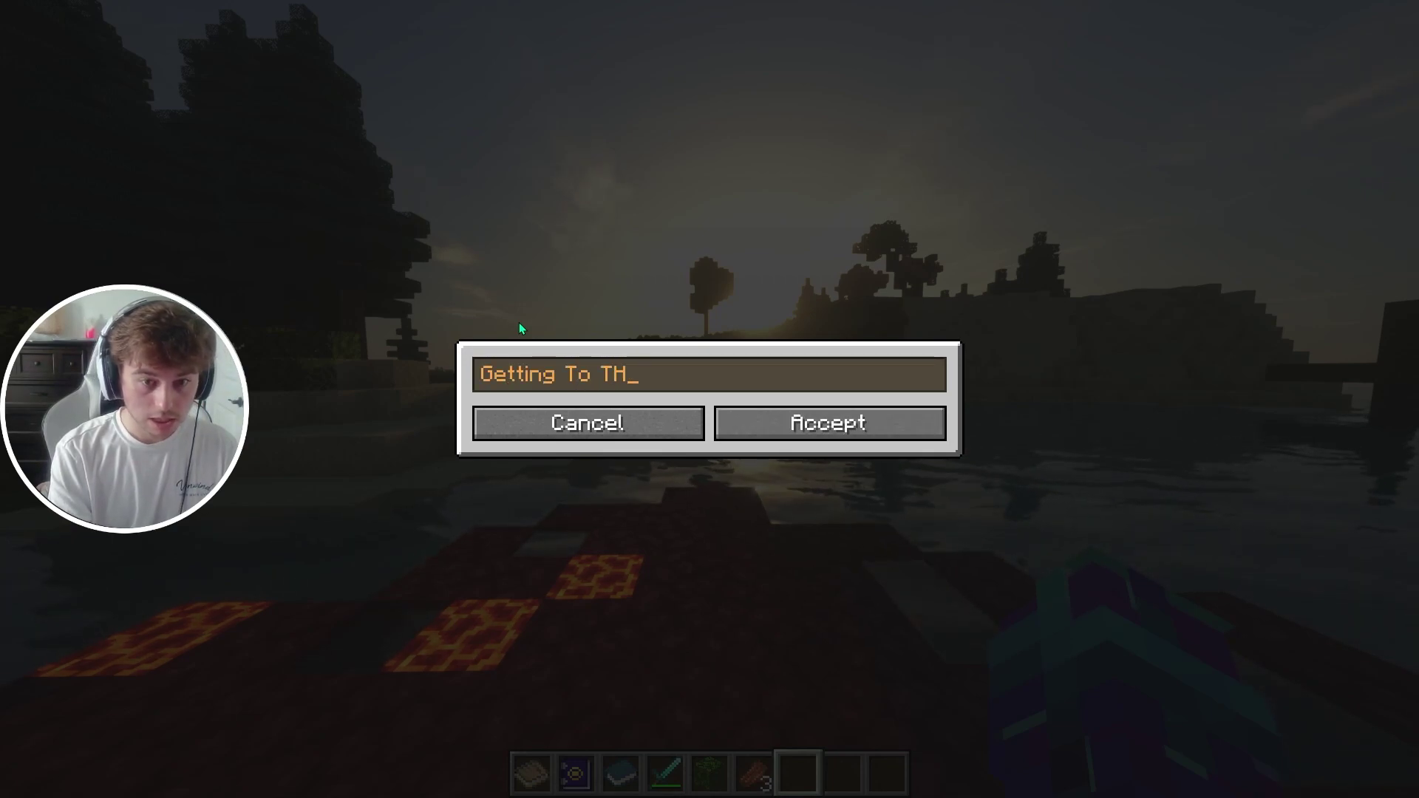
{"action": "key", "text": "BackSpace"}
{"action": "key", "text": "BackSpace"}
{"action": "type", "text": "he "}
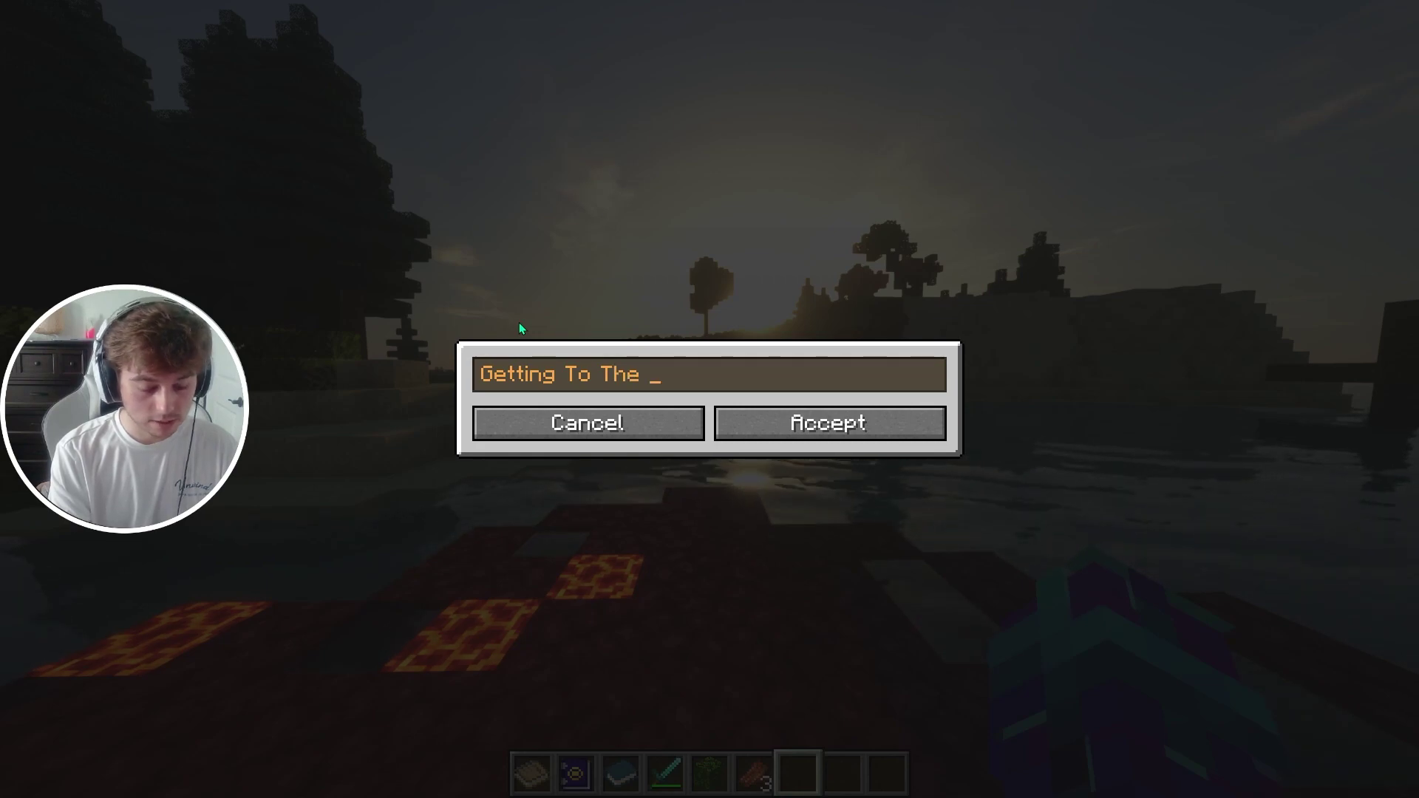
{"action": "type", "text": "end"}
{"action": "key", "text": "BackSpace"}
{"action": "key", "text": "BackSpace"}
{"action": "key", "text": "BackSpace"}
{"action": "type", "text": "End"}
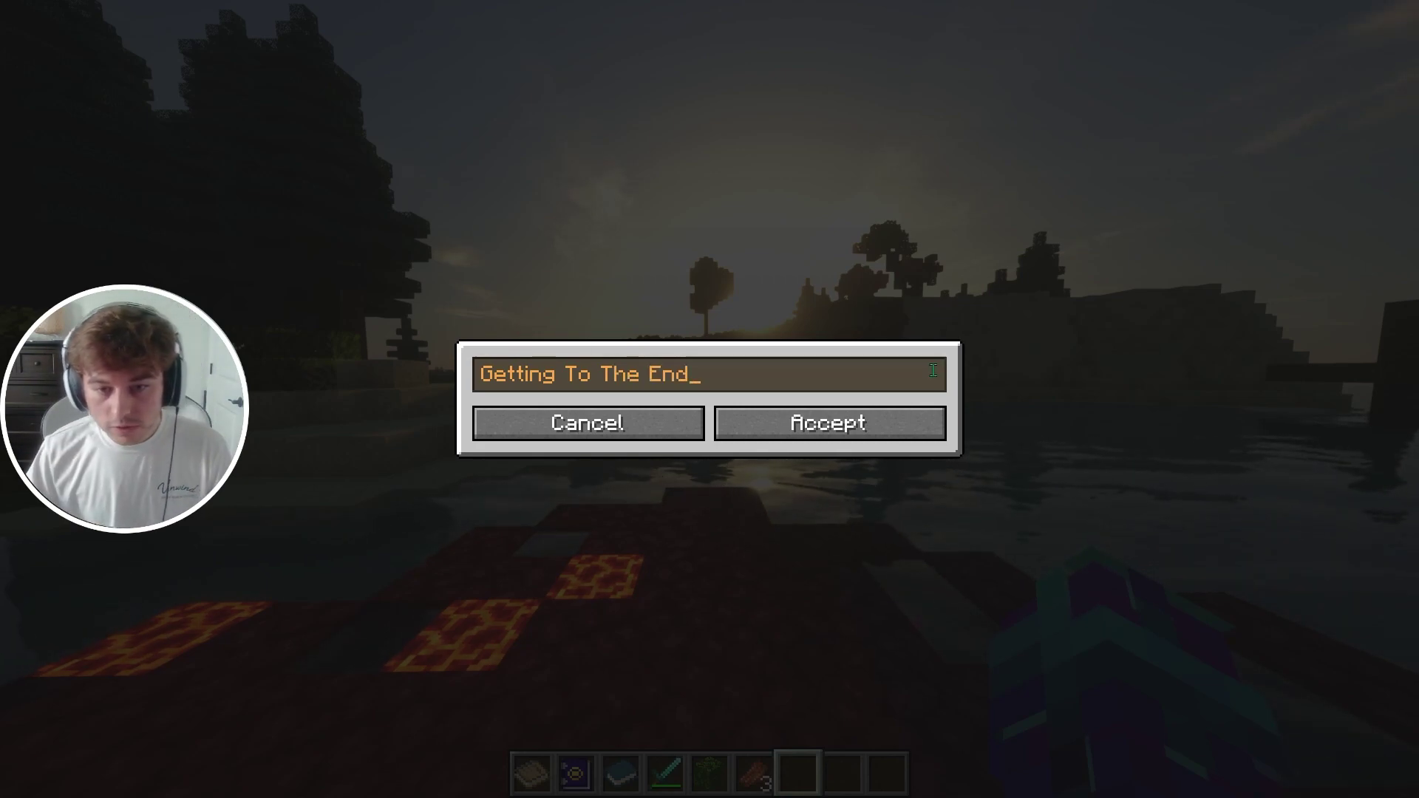
{"action": "key", "text": "Return"}
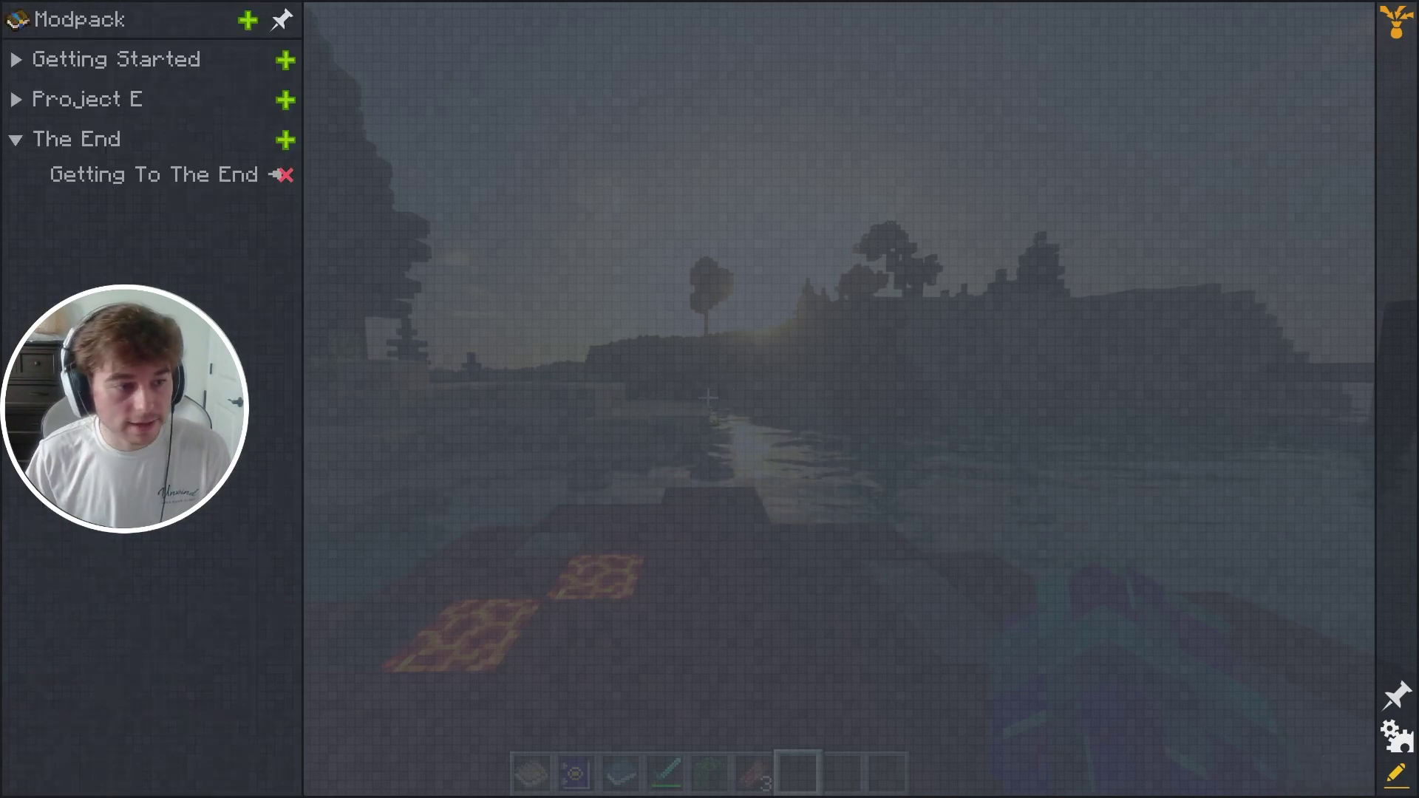
Add a second chapter named 'Resources' to The End group
{"action": "left_click", "coordinate": [286, 140]}
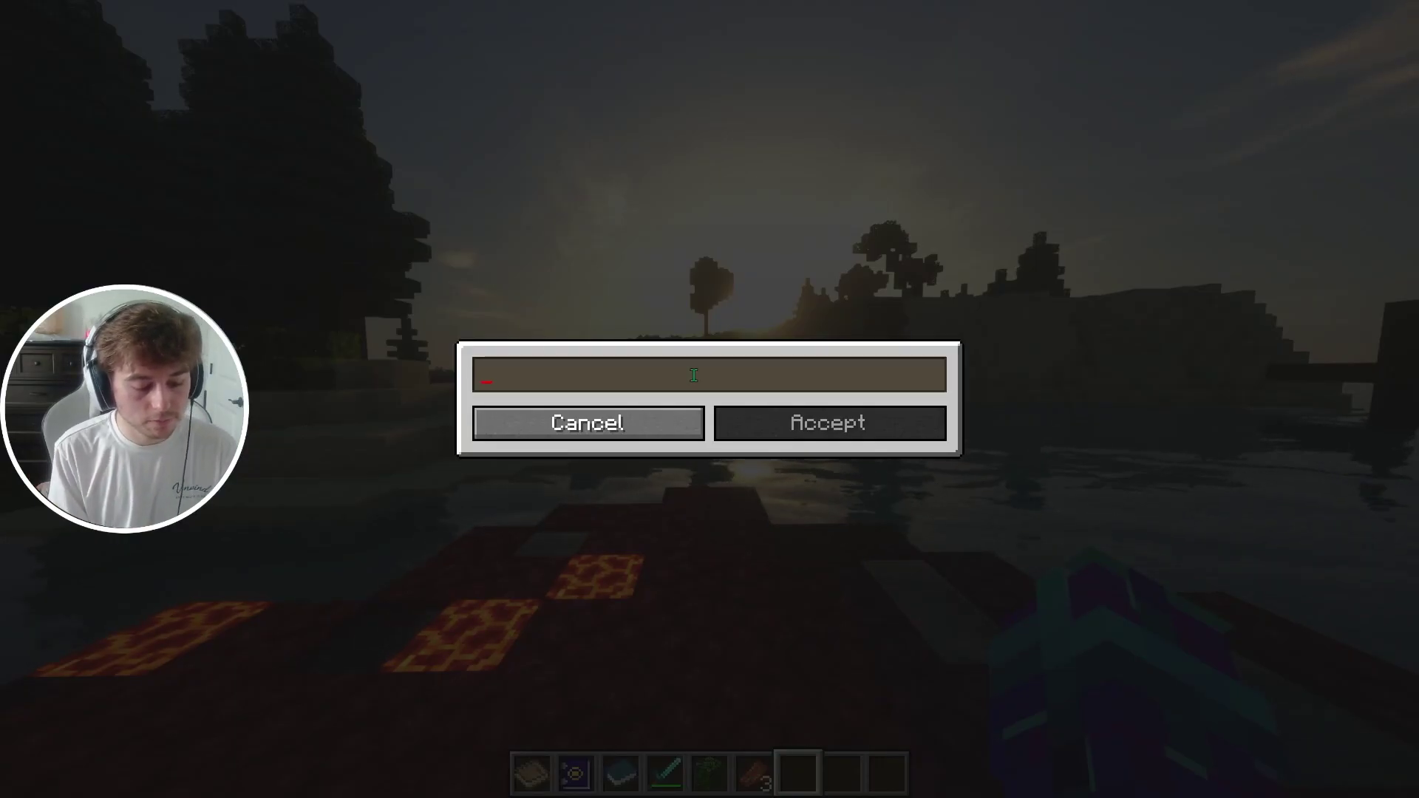
{"action": "type", "text": "Resources"}
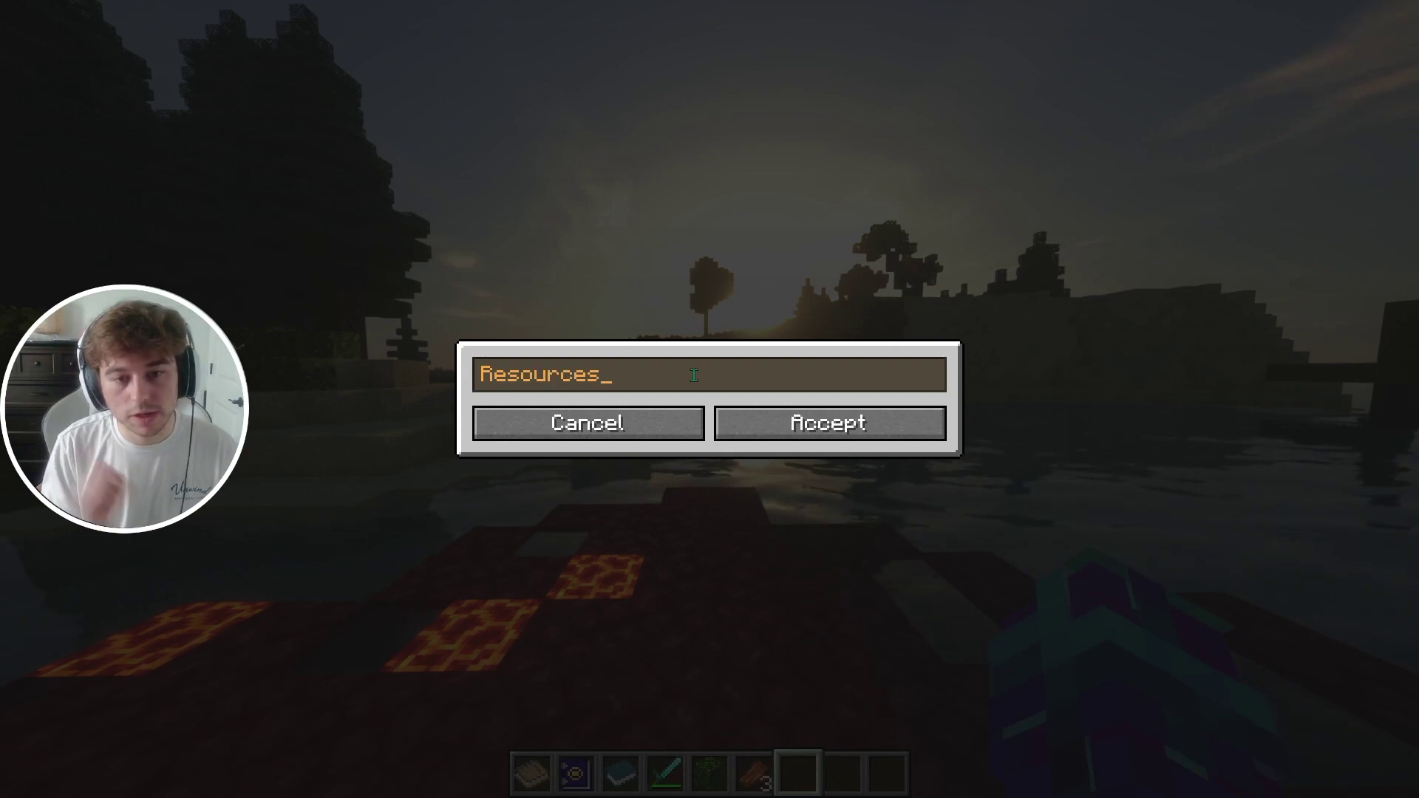
{"action": "key", "text": "Return"}
Move the Resources chapter above Getting To The End
{"action": "mouse_move", "coordinate": [76, 228]}
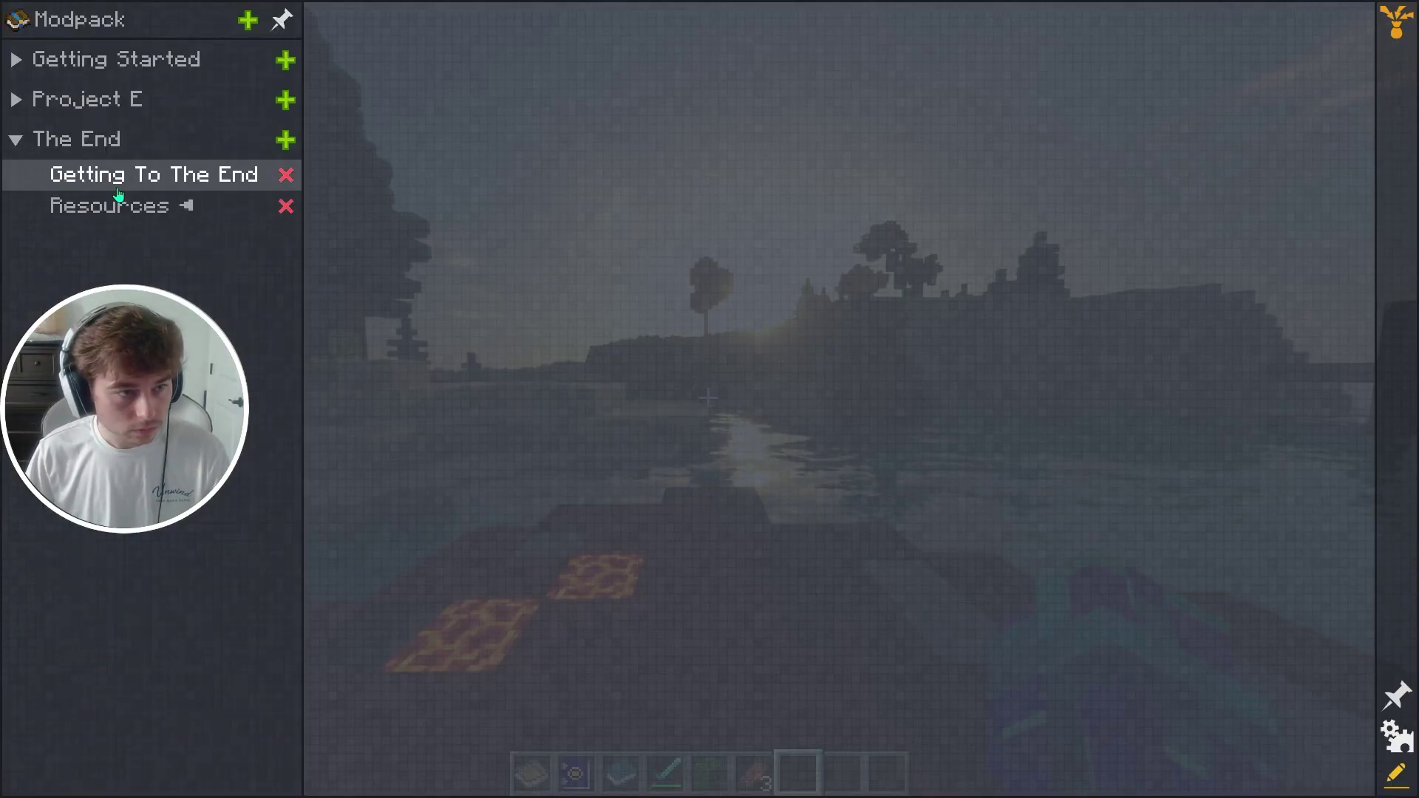
{"action": "right_click", "coordinate": [130, 213]}
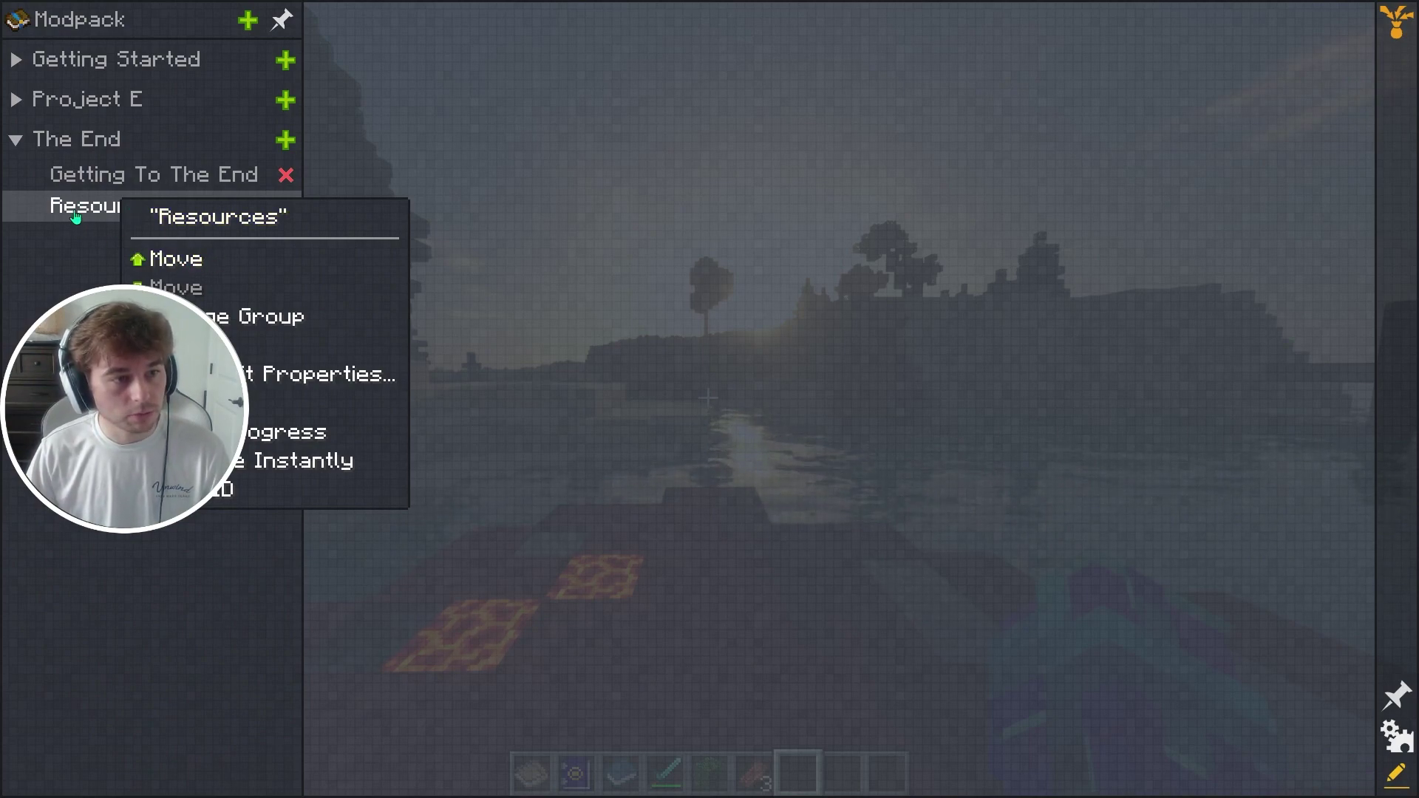
{"action": "left_click", "coordinate": [174, 260]}
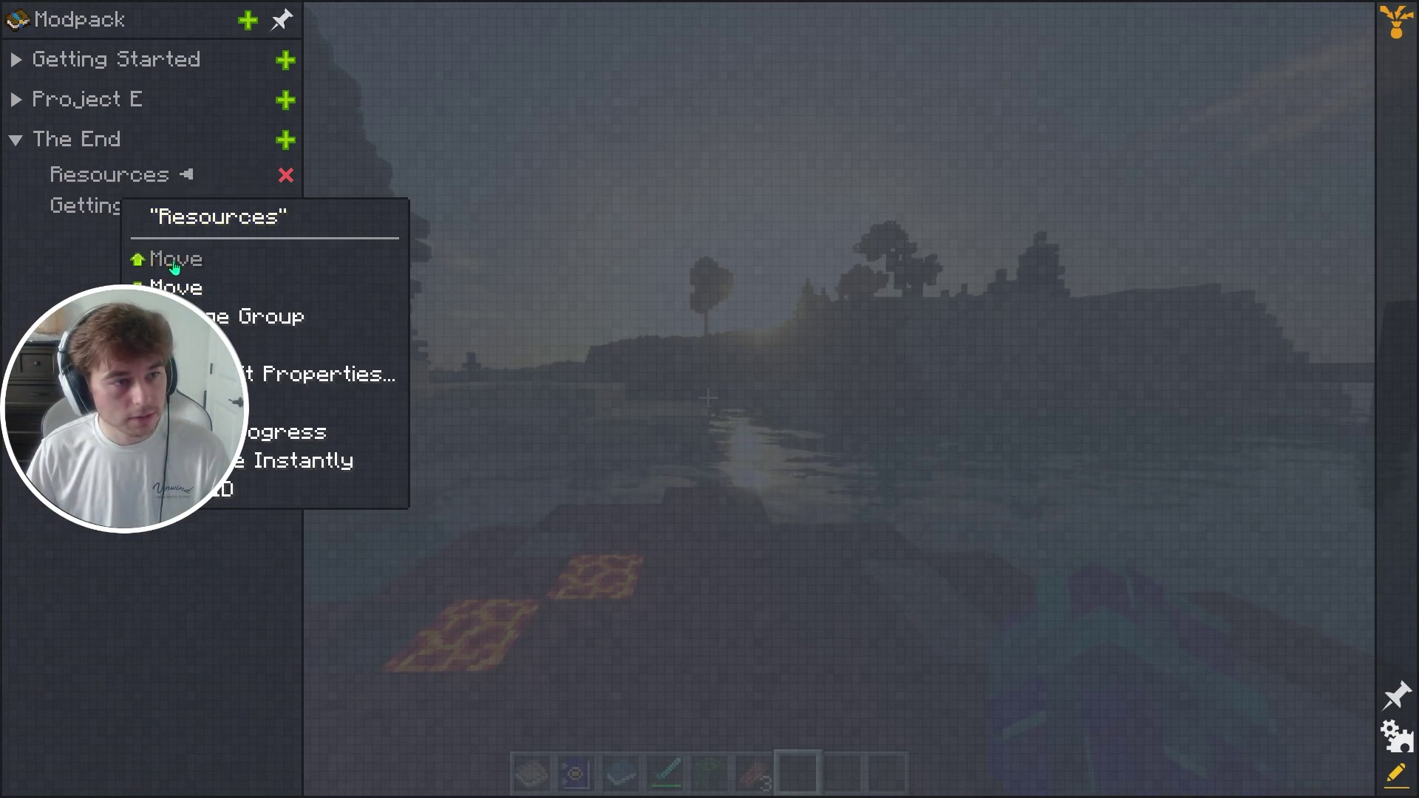
{"action": "left_click", "coordinate": [86, 170]}
Inspect the Resources chapter's properties
{"action": "right_click", "coordinate": [153, 211]}
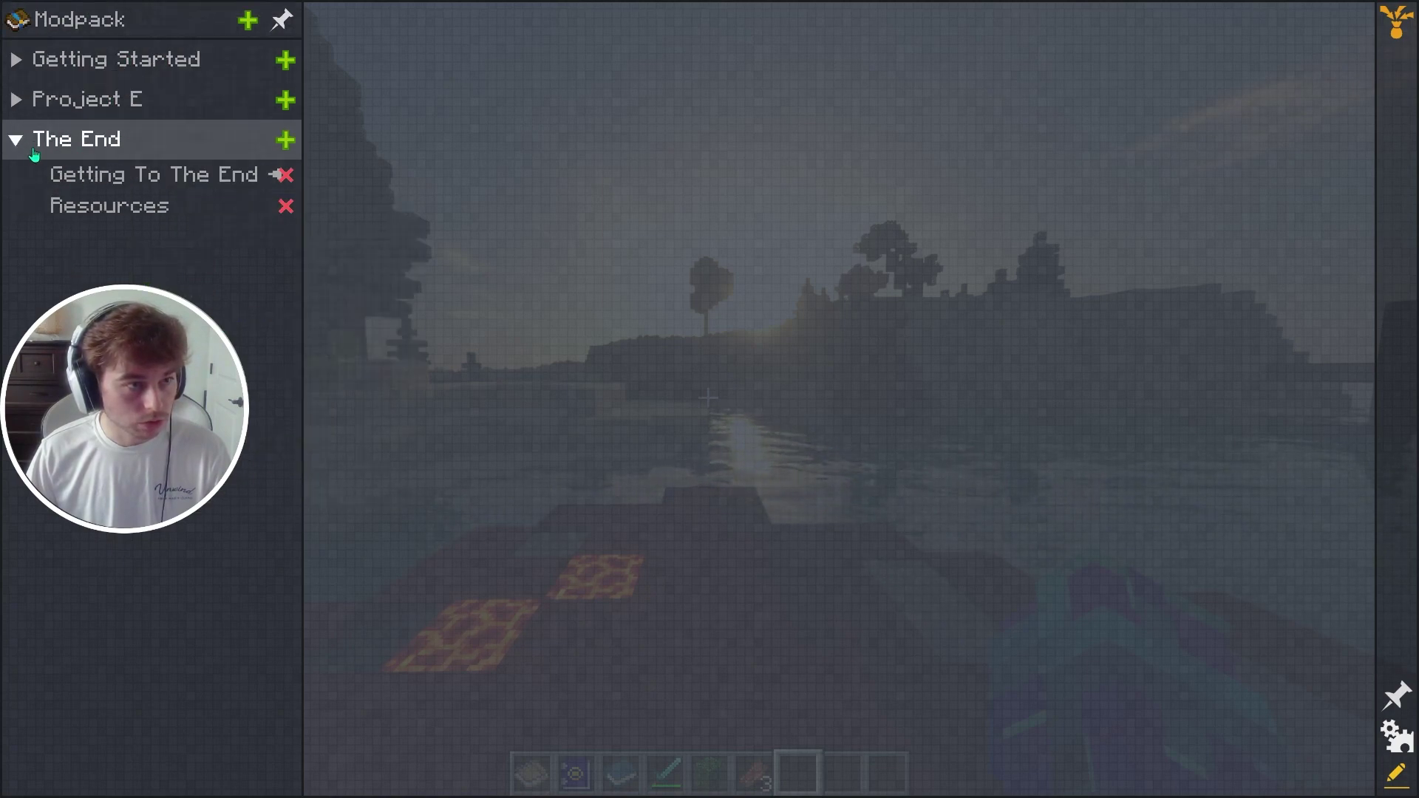
{"action": "right_click", "coordinate": [140, 206]}
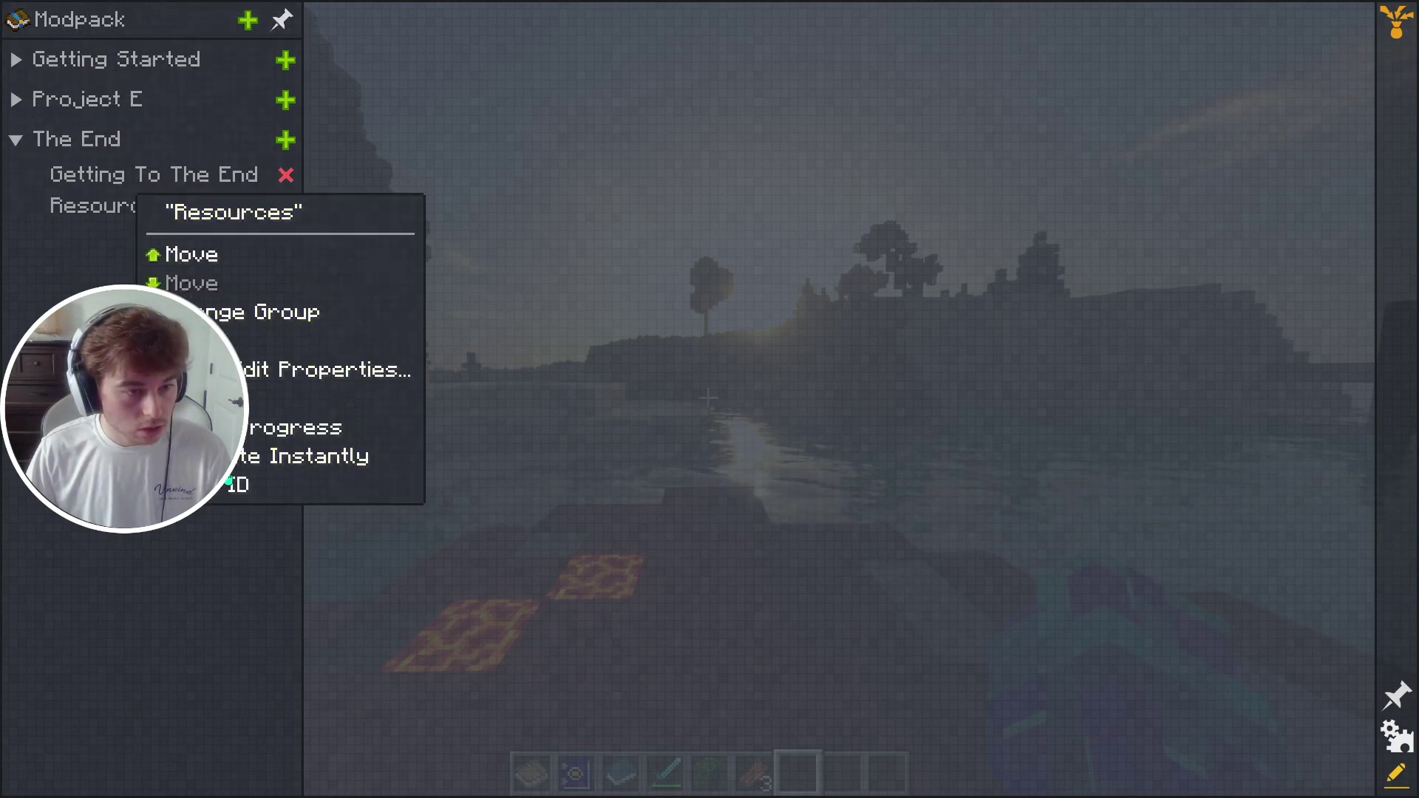
{"action": "left_click", "coordinate": [325, 369]}
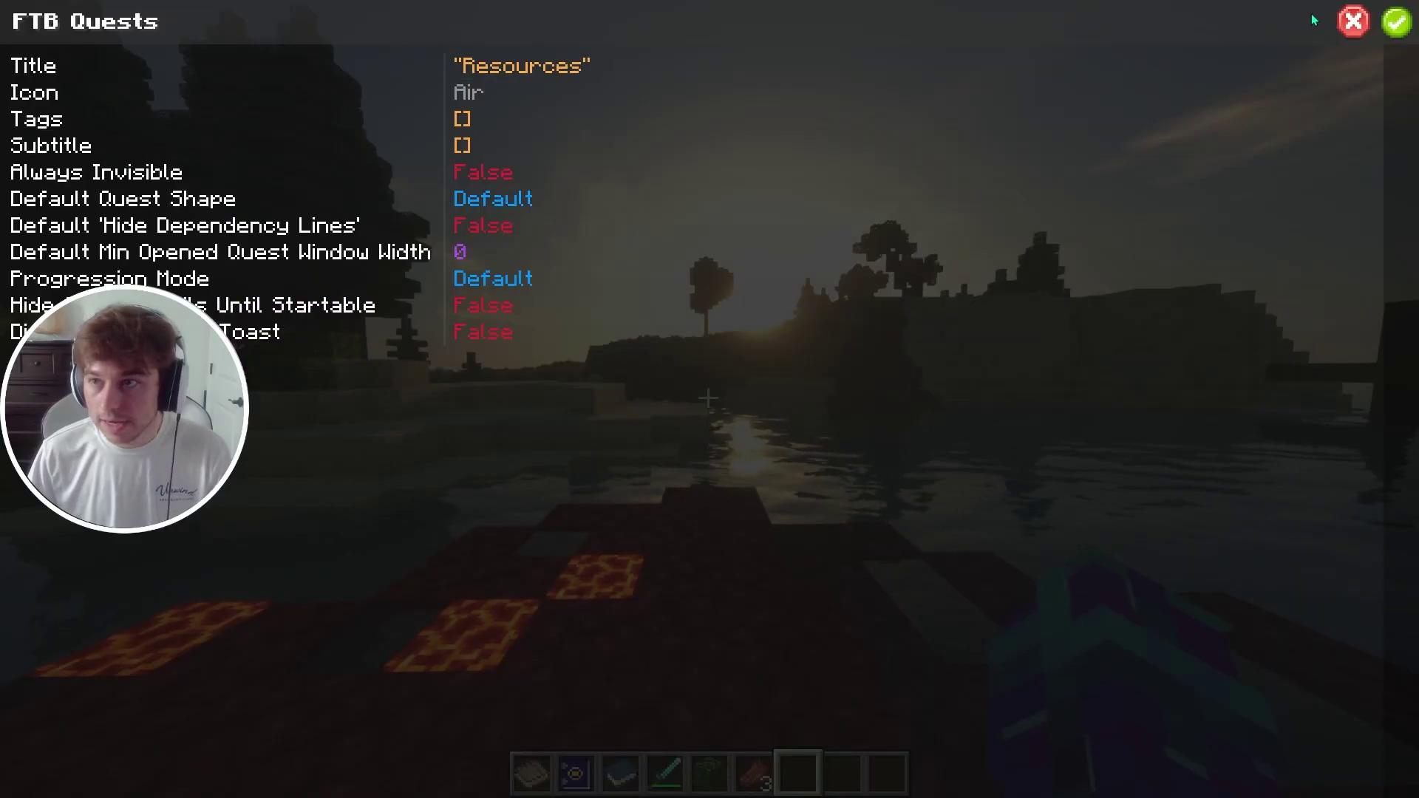
{"action": "left_click", "coordinate": [1359, 20]}
{"action": "mouse_move", "coordinate": [114, 253]}
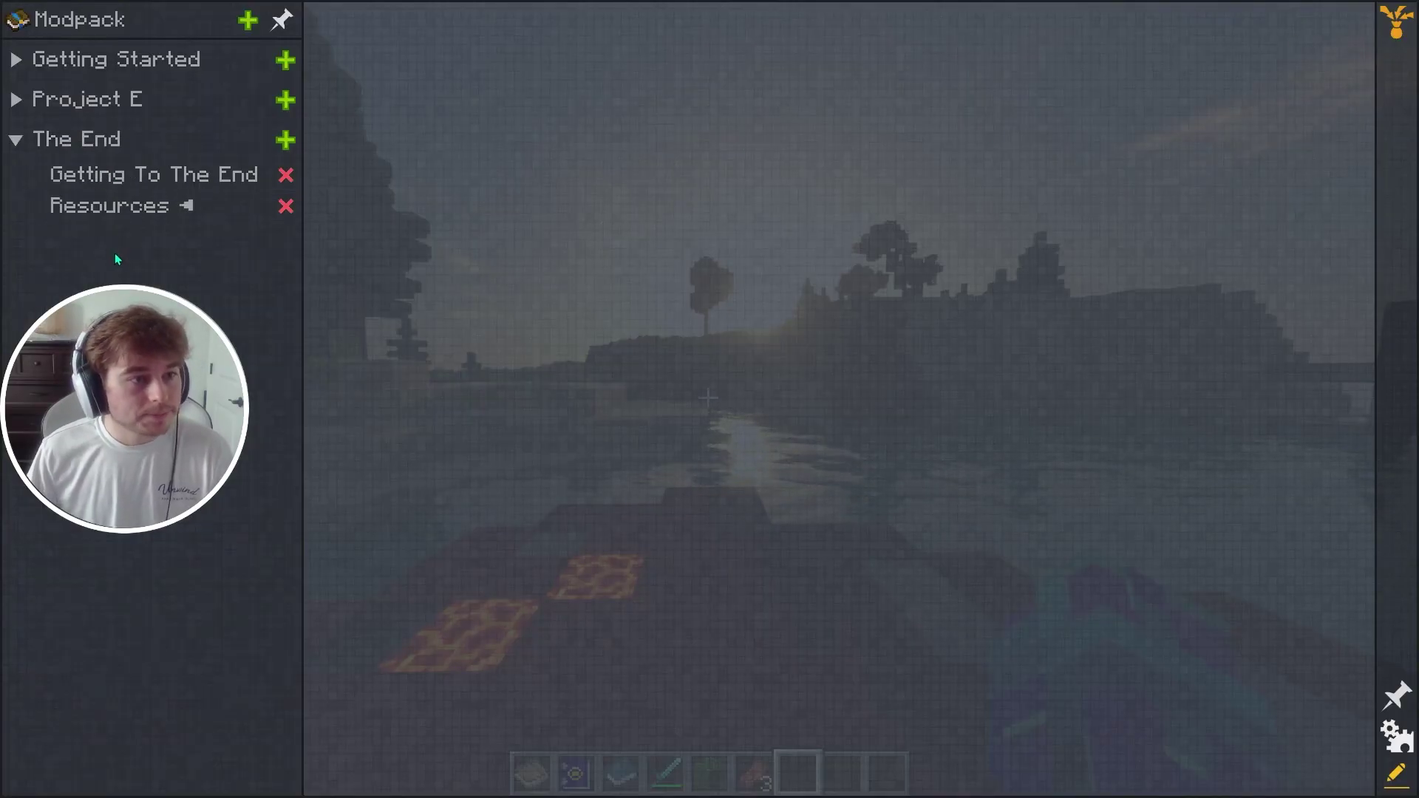
Move Resources above Getting To The End, then start an Ender Pearl item task
{"action": "right_click", "coordinate": [146, 207]}
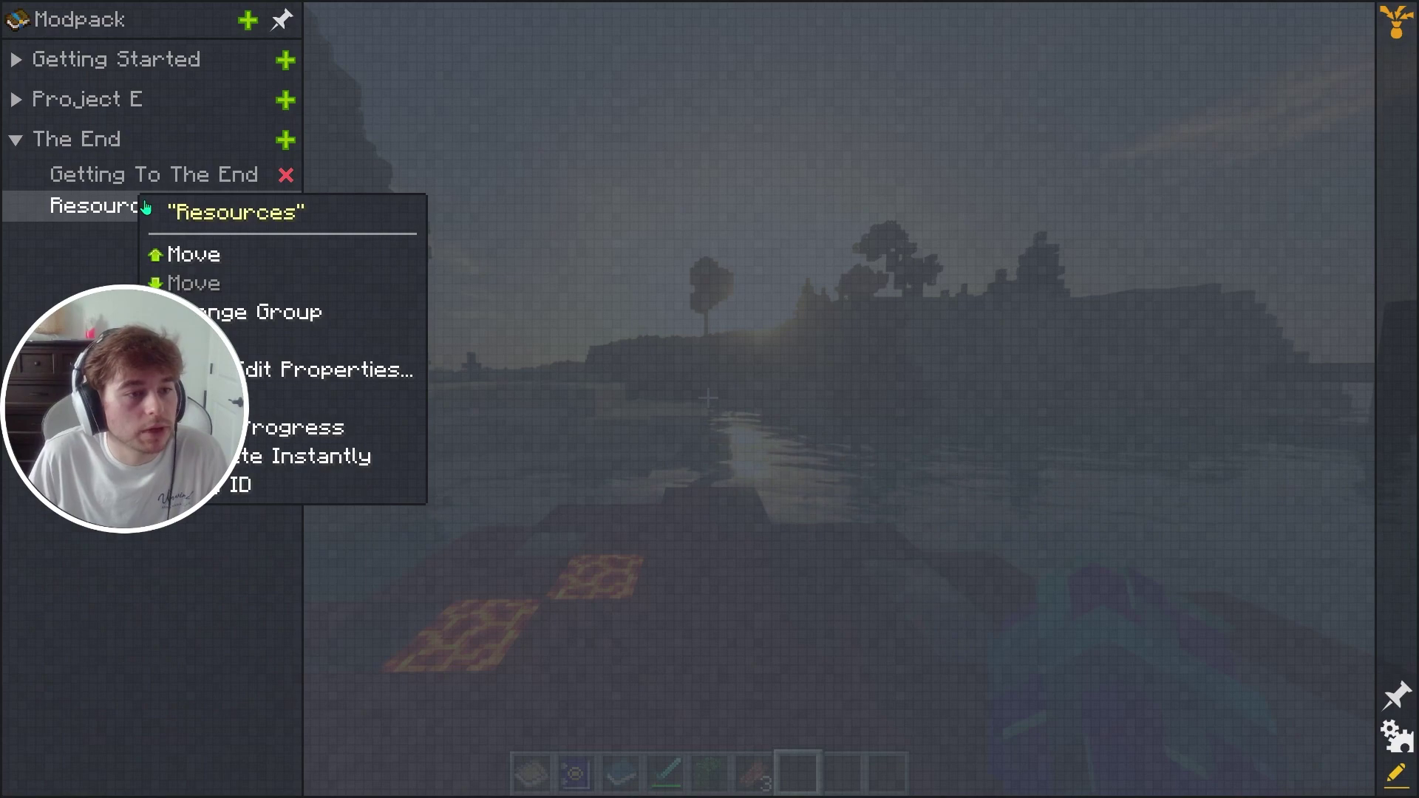
{"action": "left_click", "coordinate": [169, 254]}
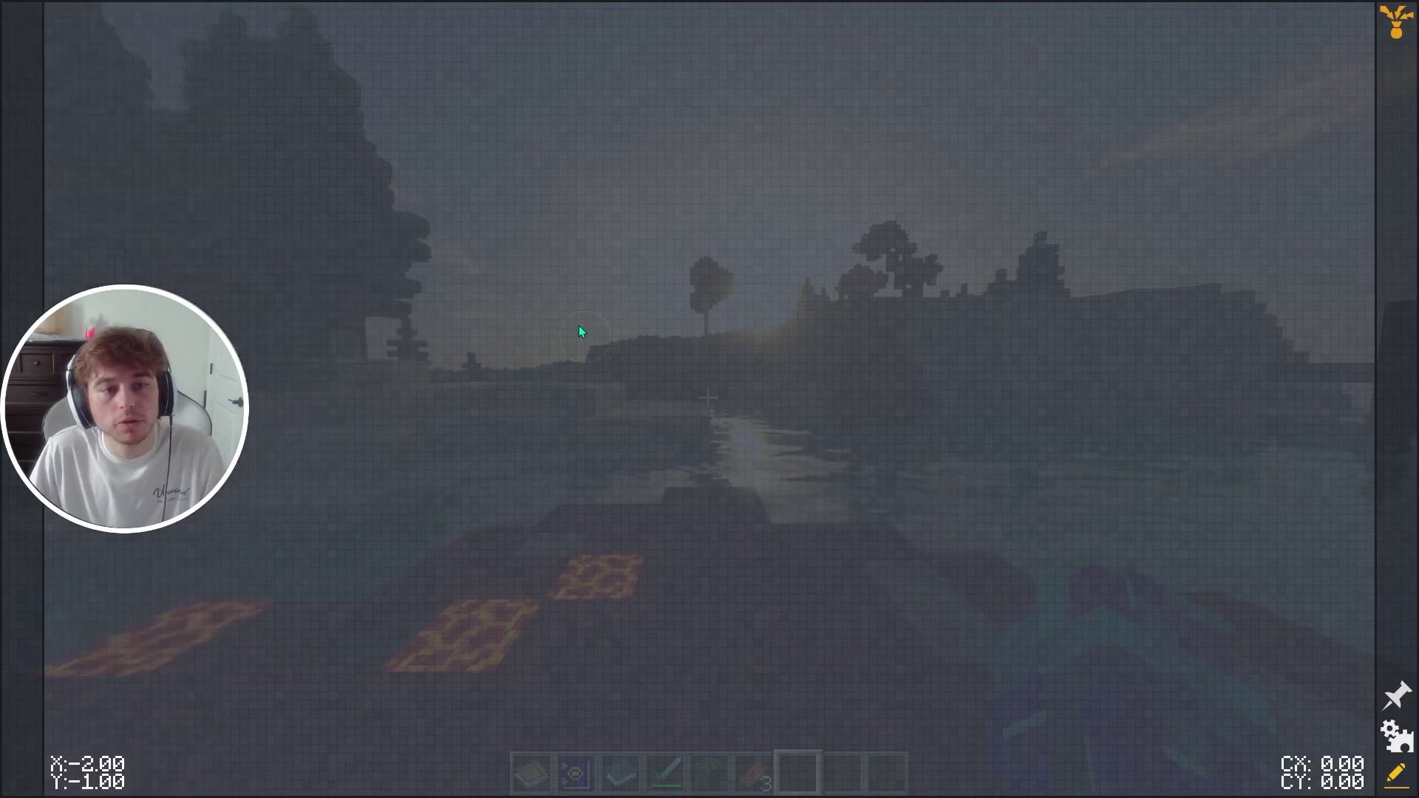
{"action": "right_click", "coordinate": [716, 398]}
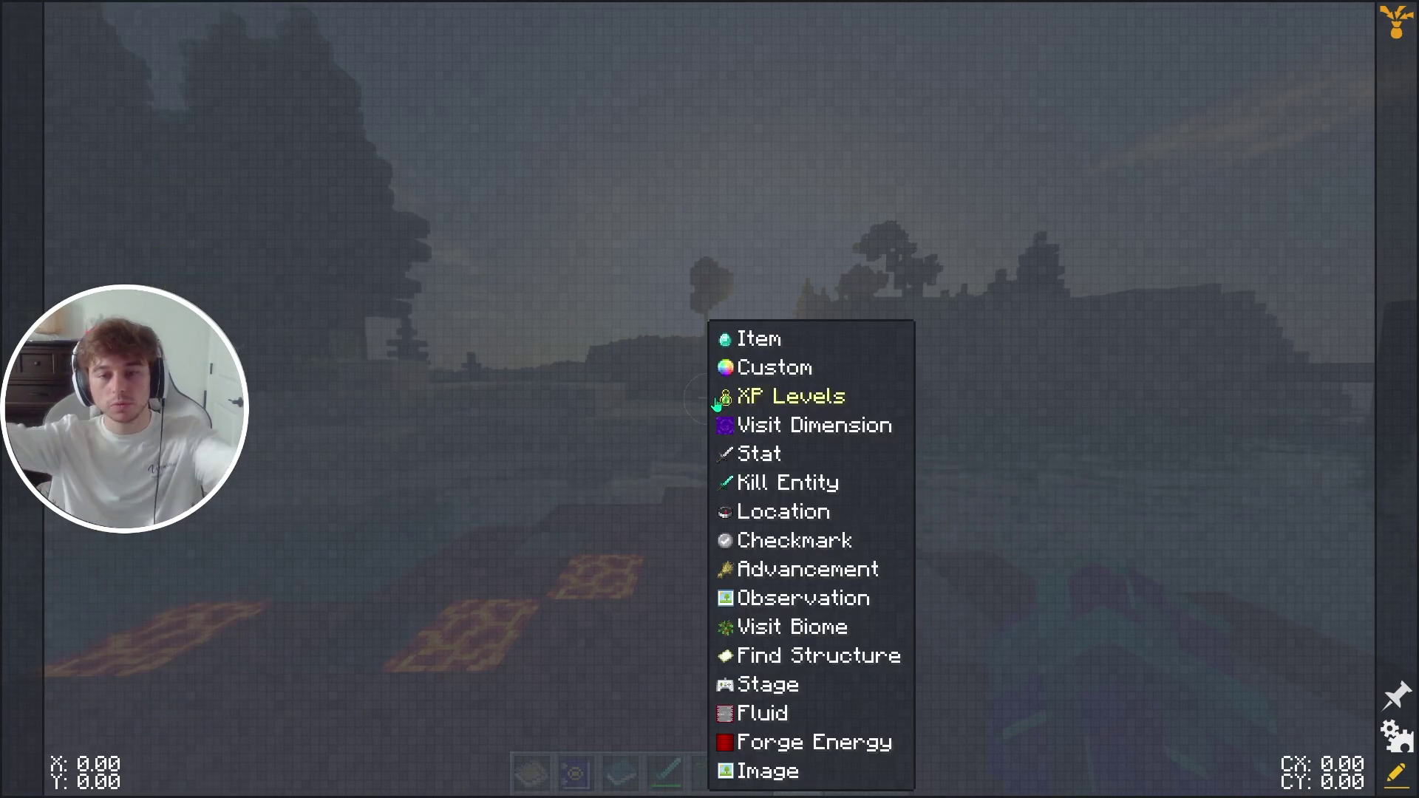
{"action": "left_click", "coordinate": [792, 341]}
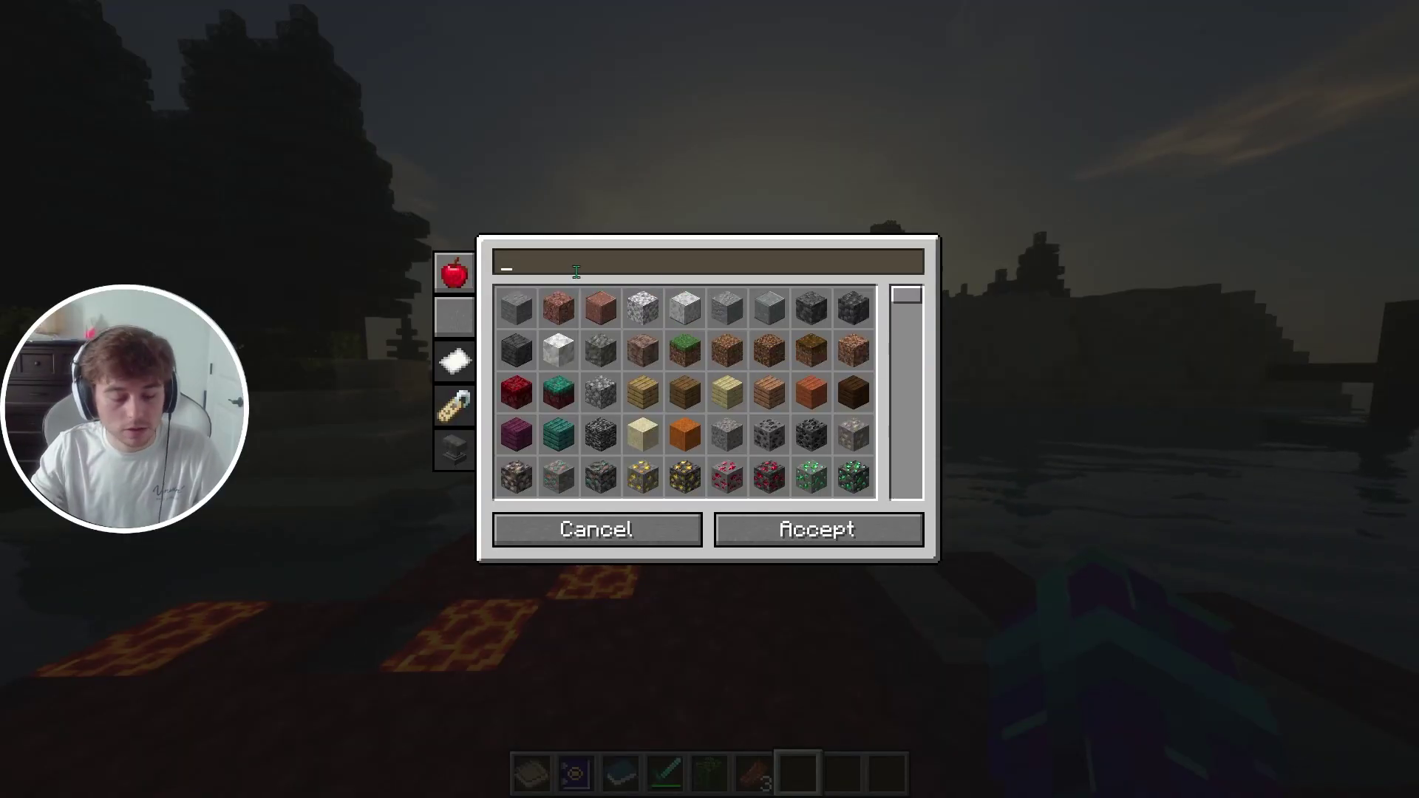
{"action": "type", "text": "Ender"}
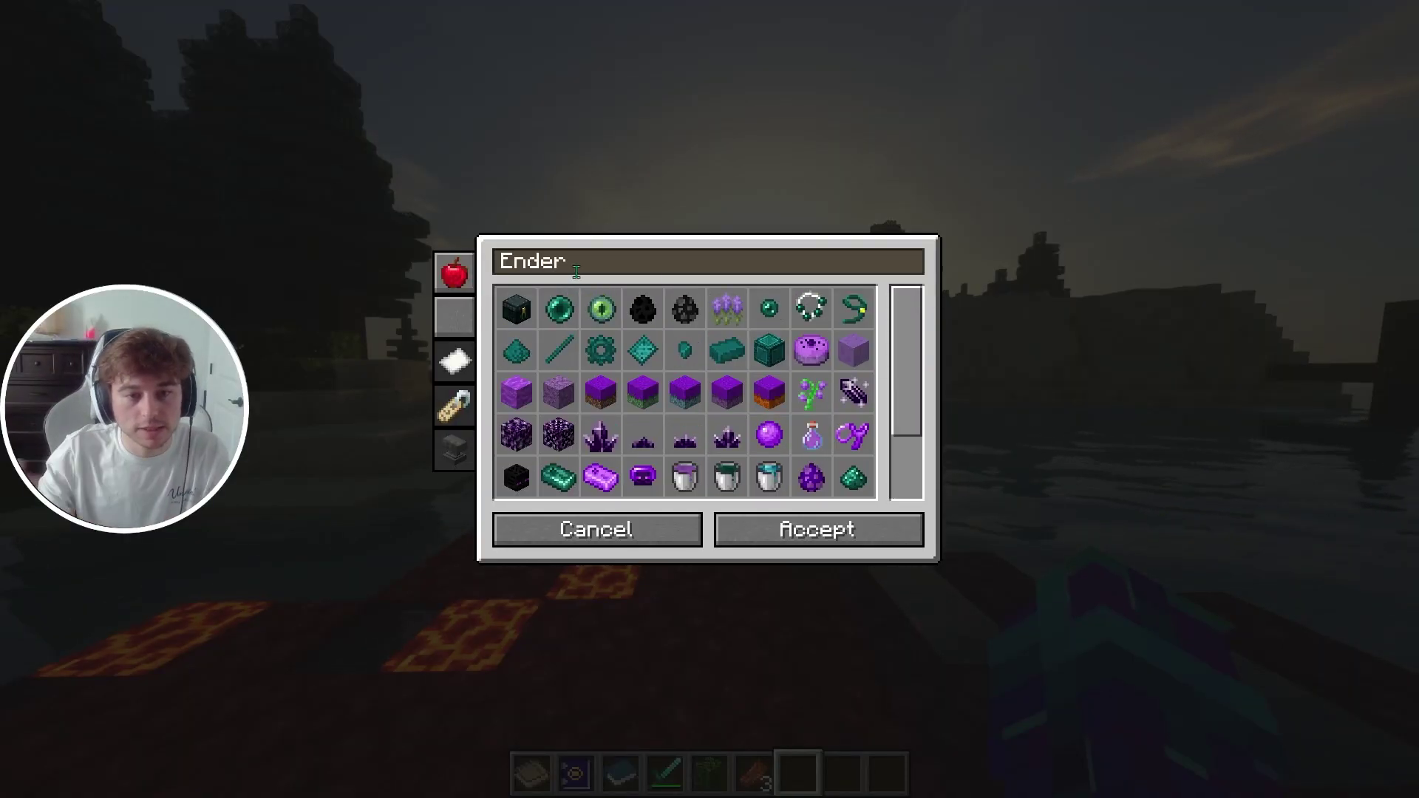
{"action": "left_click", "coordinate": [556, 310]}
Set the required Ender Pearl count to 16 and open the new quest
{"action": "key", "text": "BackSpace"}
{"action": "type", "text": "16"}
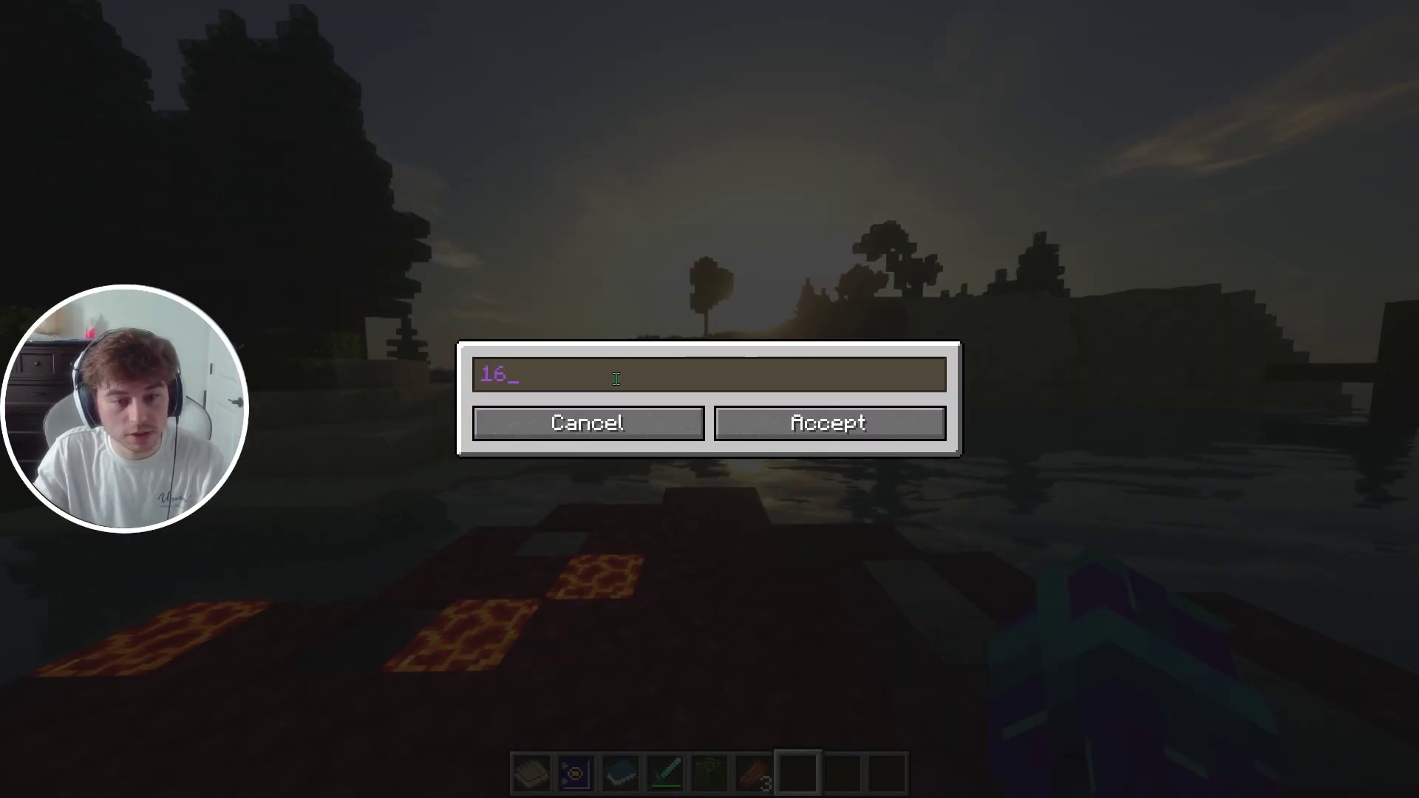
{"action": "left_click", "coordinate": [822, 439]}
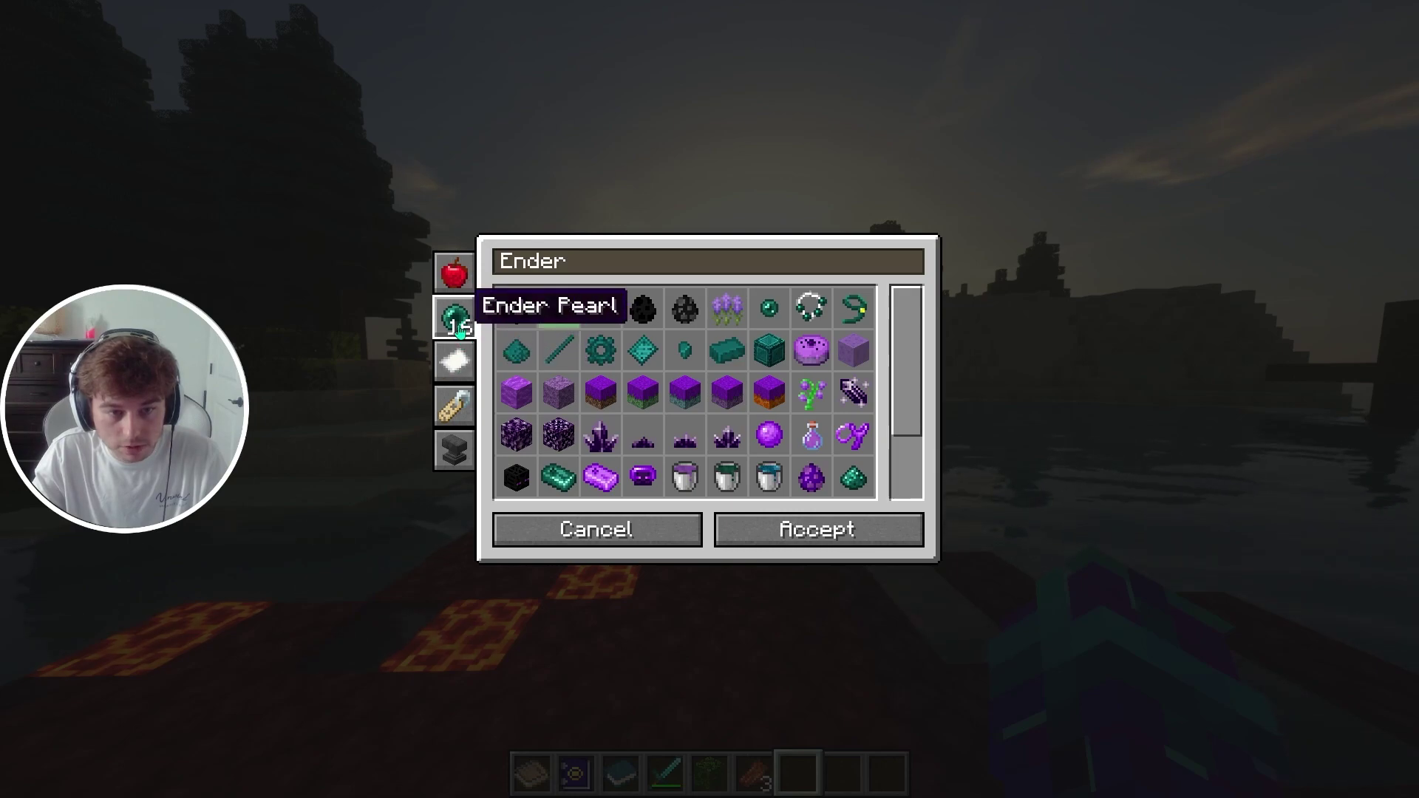
{"action": "left_click", "coordinate": [817, 540]}
{"action": "left_click", "coordinate": [738, 423]}
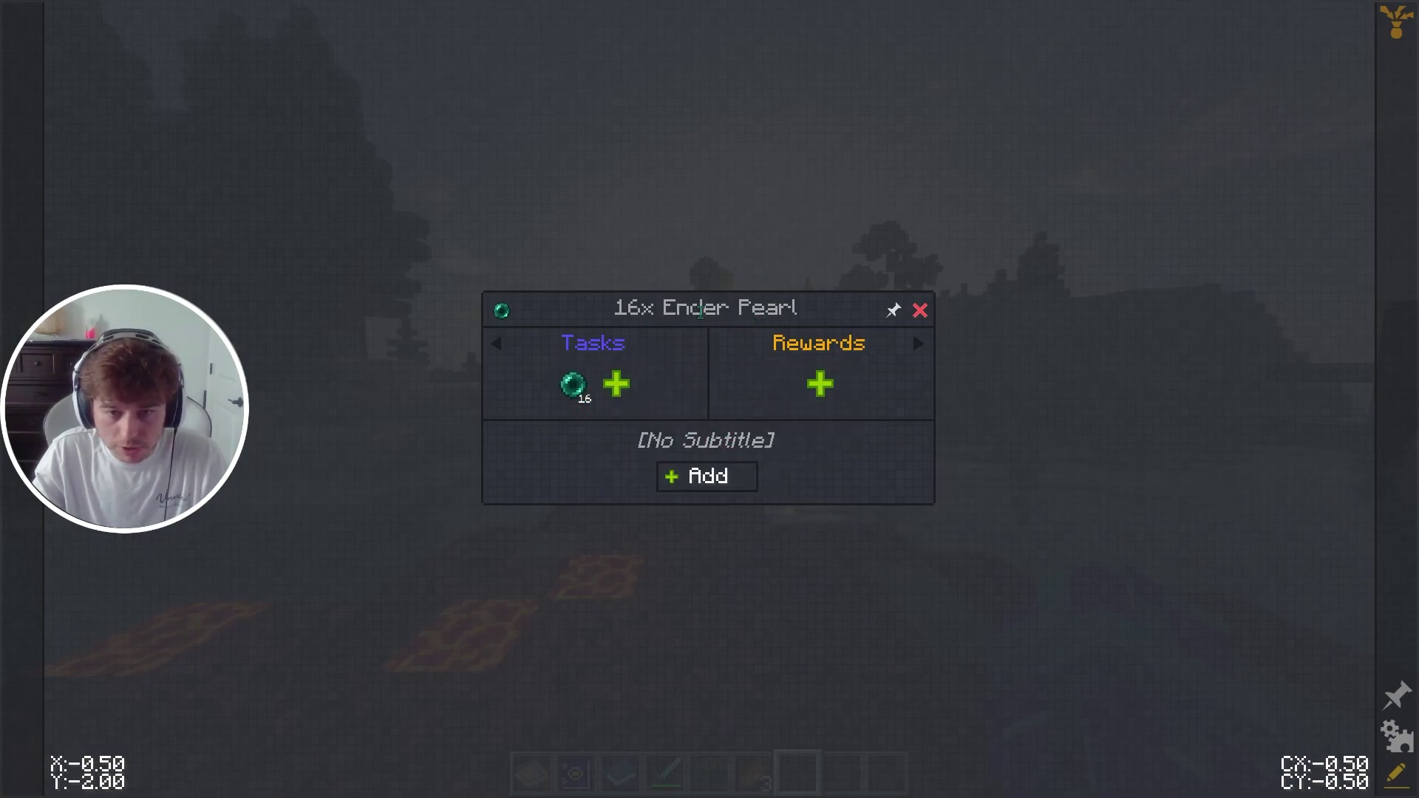
Set the quest title to 'Get 16 Ender Peals'
{"action": "left_click", "coordinate": [708, 309]}
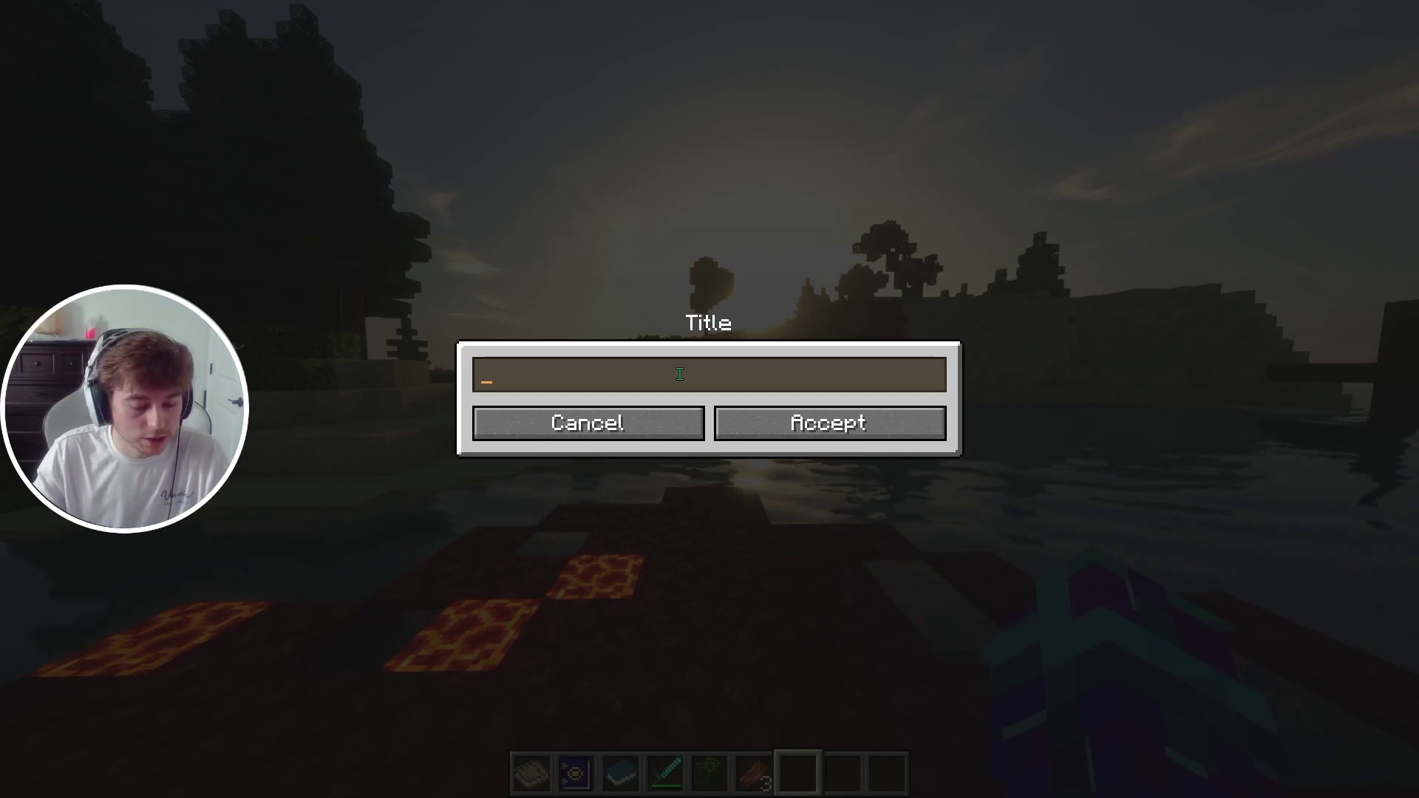
{"action": "type", "text": "Get "}
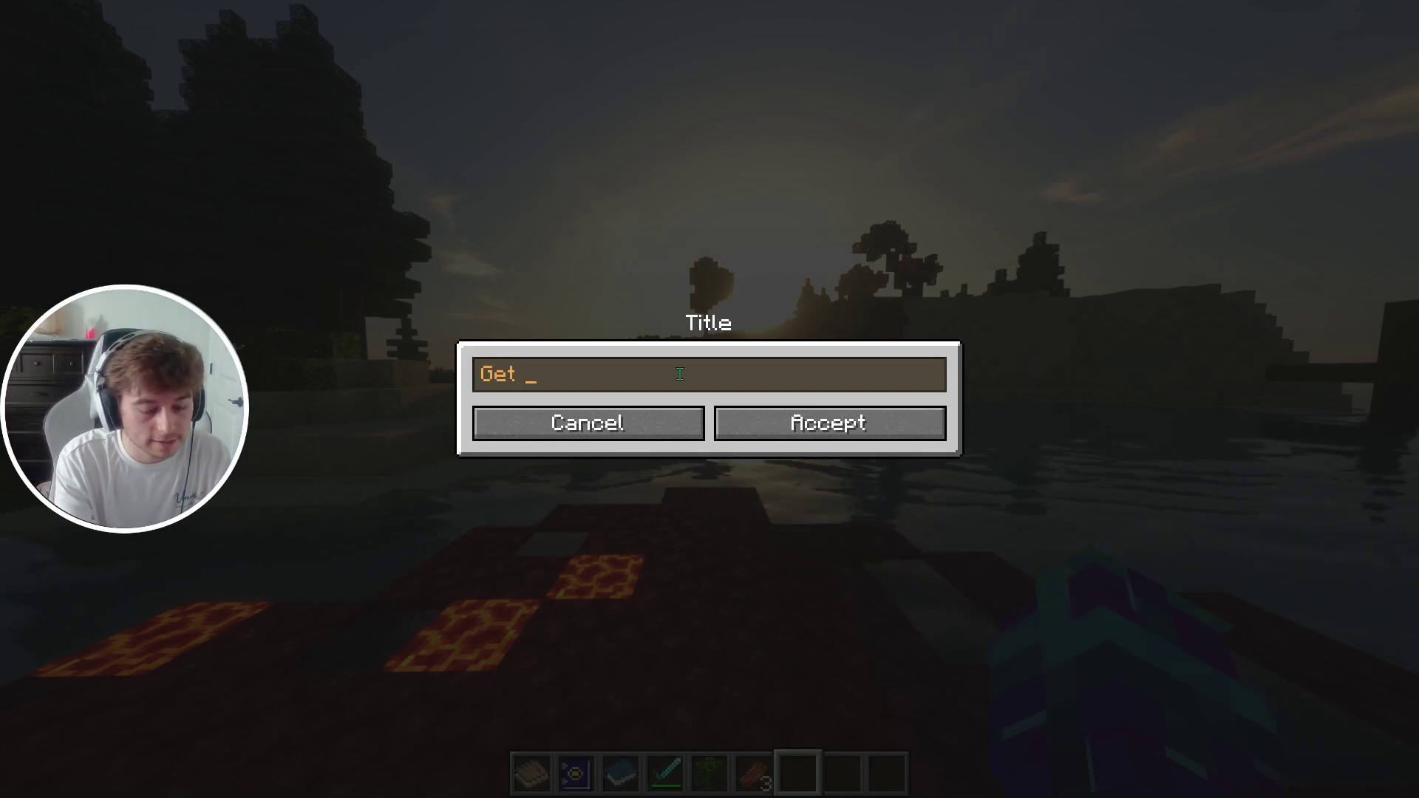
{"action": "type", "text": "16 Ender"}
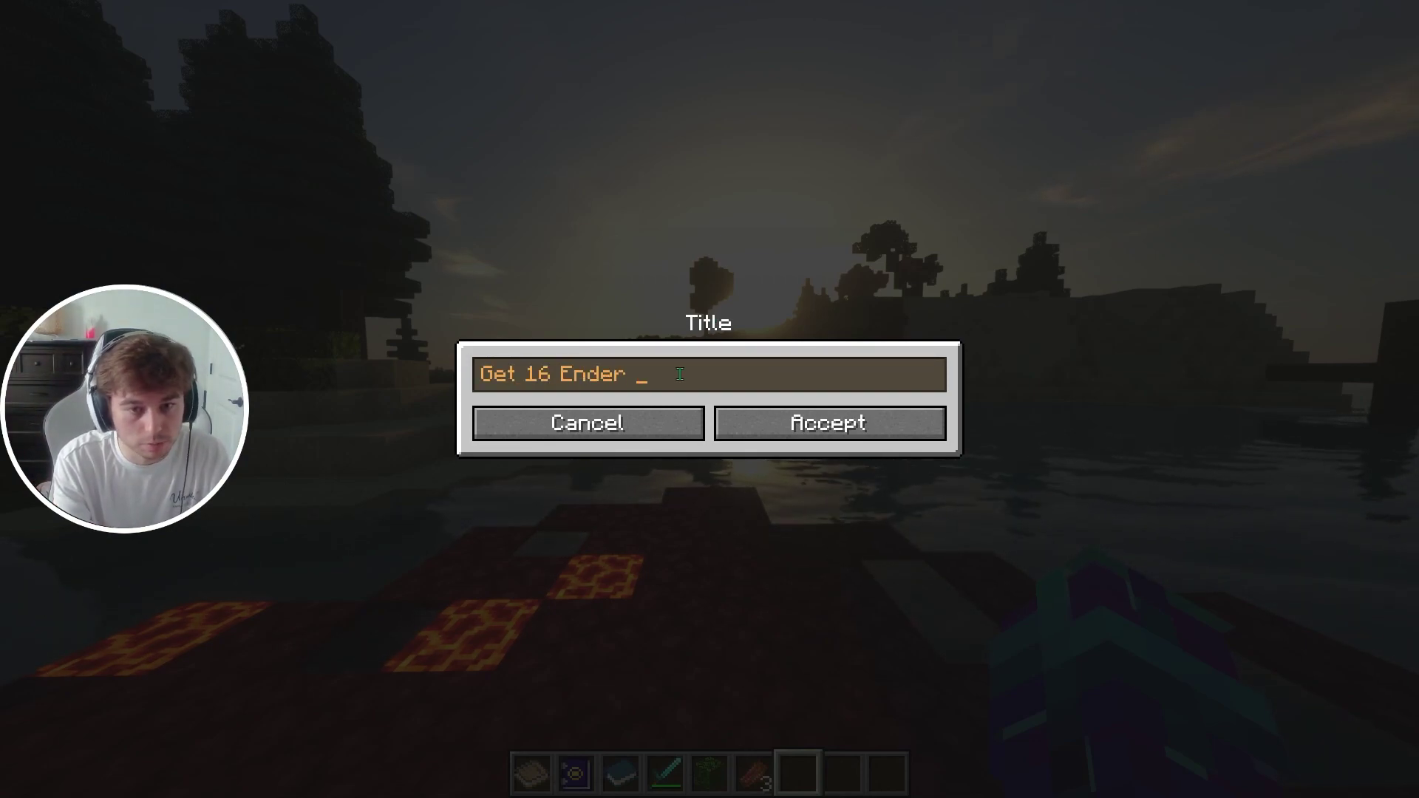
{"action": "type", "text": " Peals"}
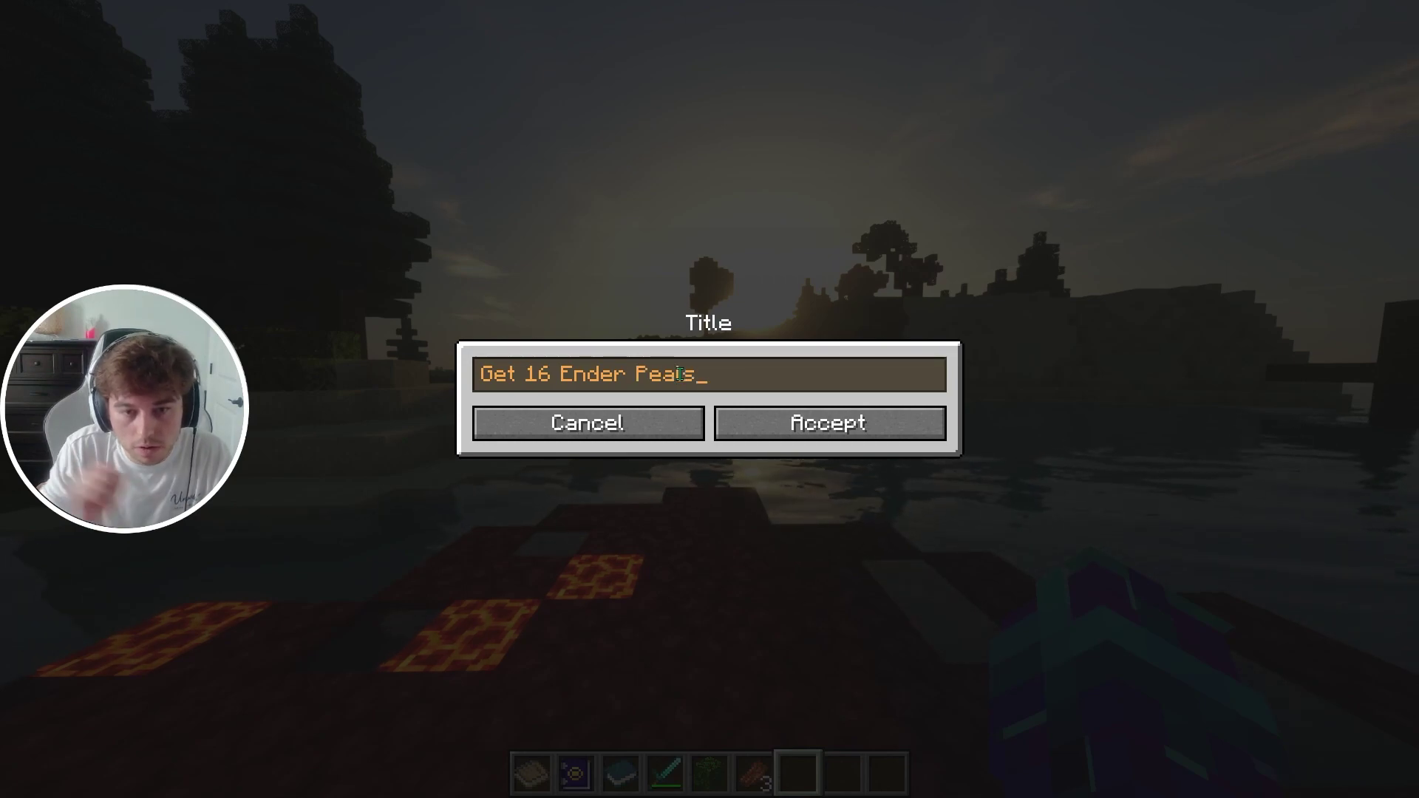
{"action": "left_click", "coordinate": [770, 439]}
Give the quest the subtitle 'Ender Pearl Getting'
{"action": "left_click", "coordinate": [701, 442]}
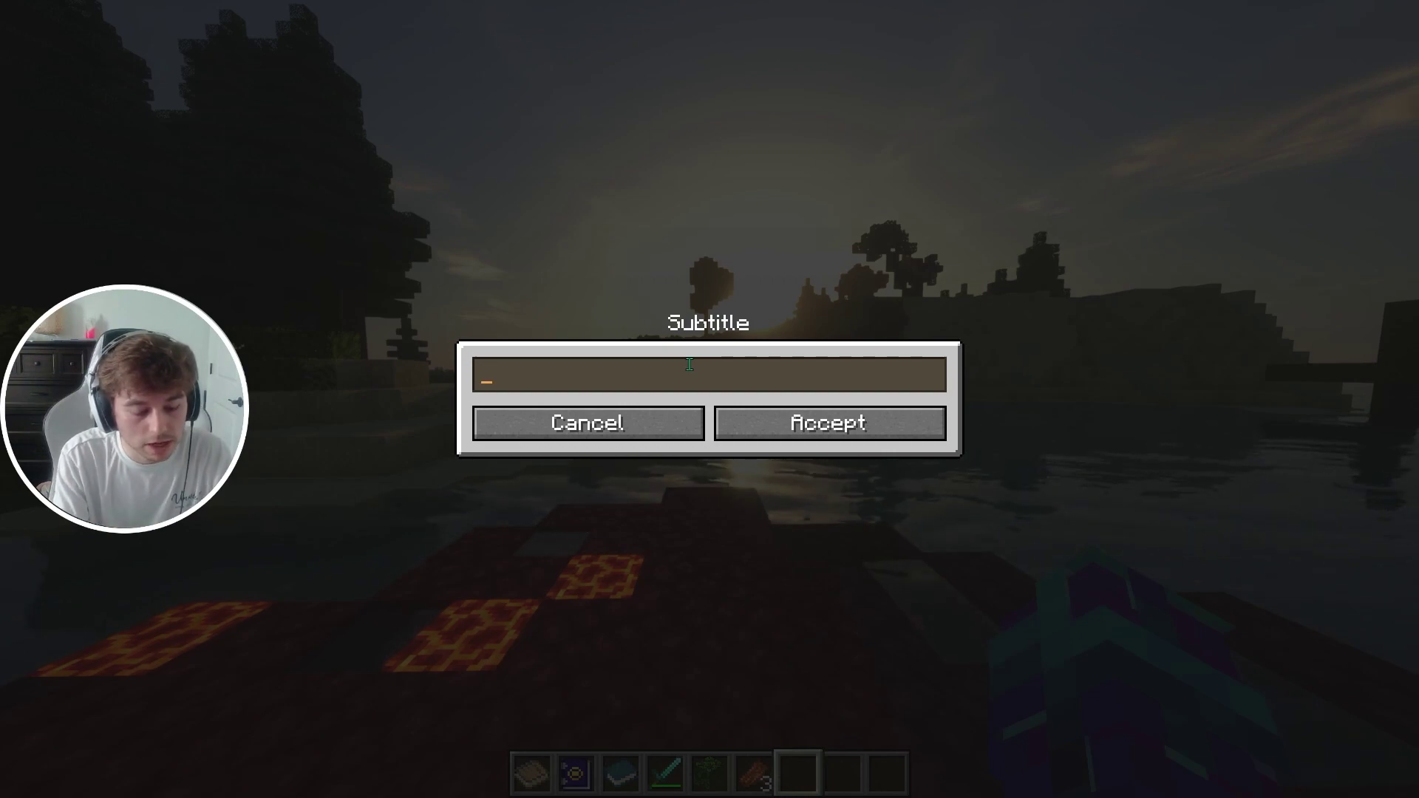
{"action": "type", "text": "Ender Pea"}
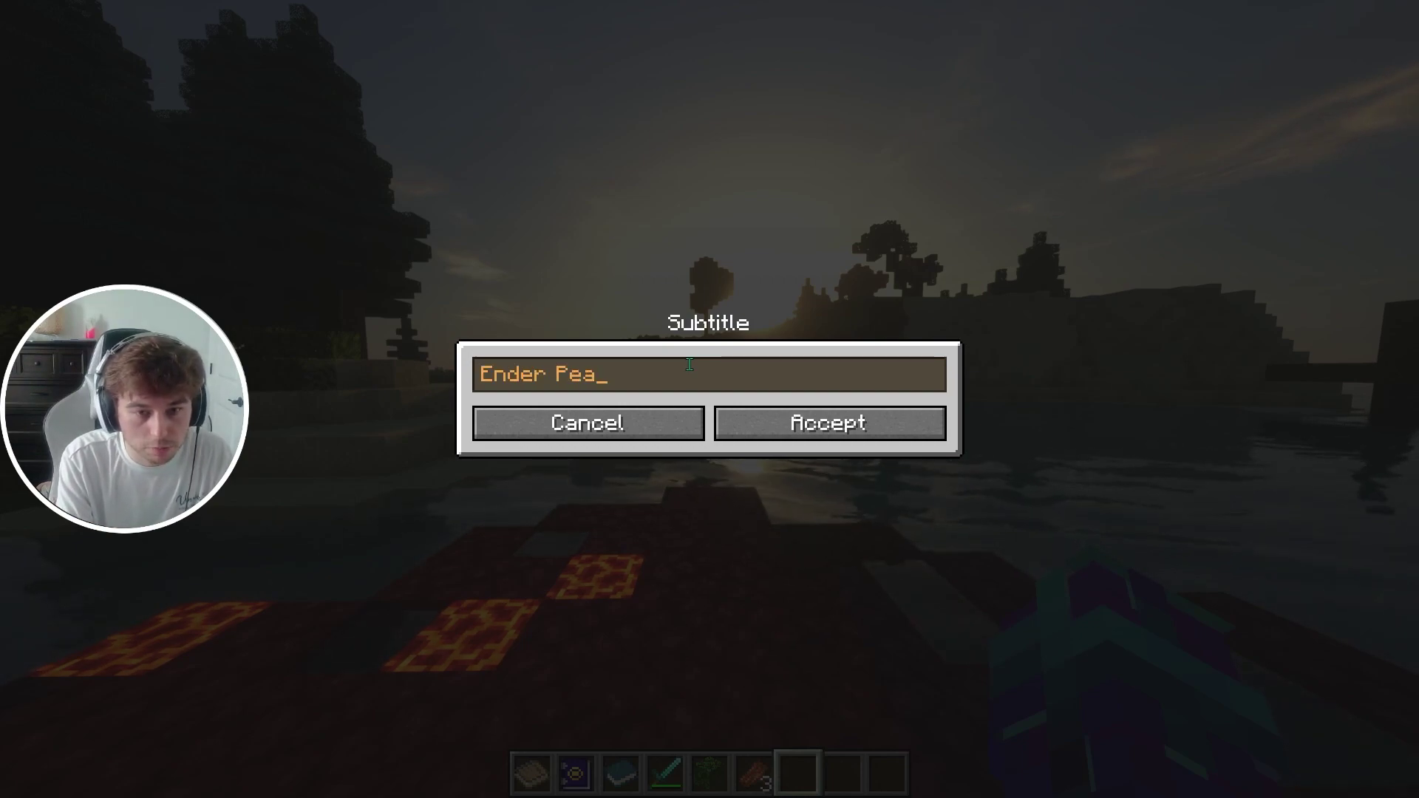
{"action": "type", "text": "rl Getting"}
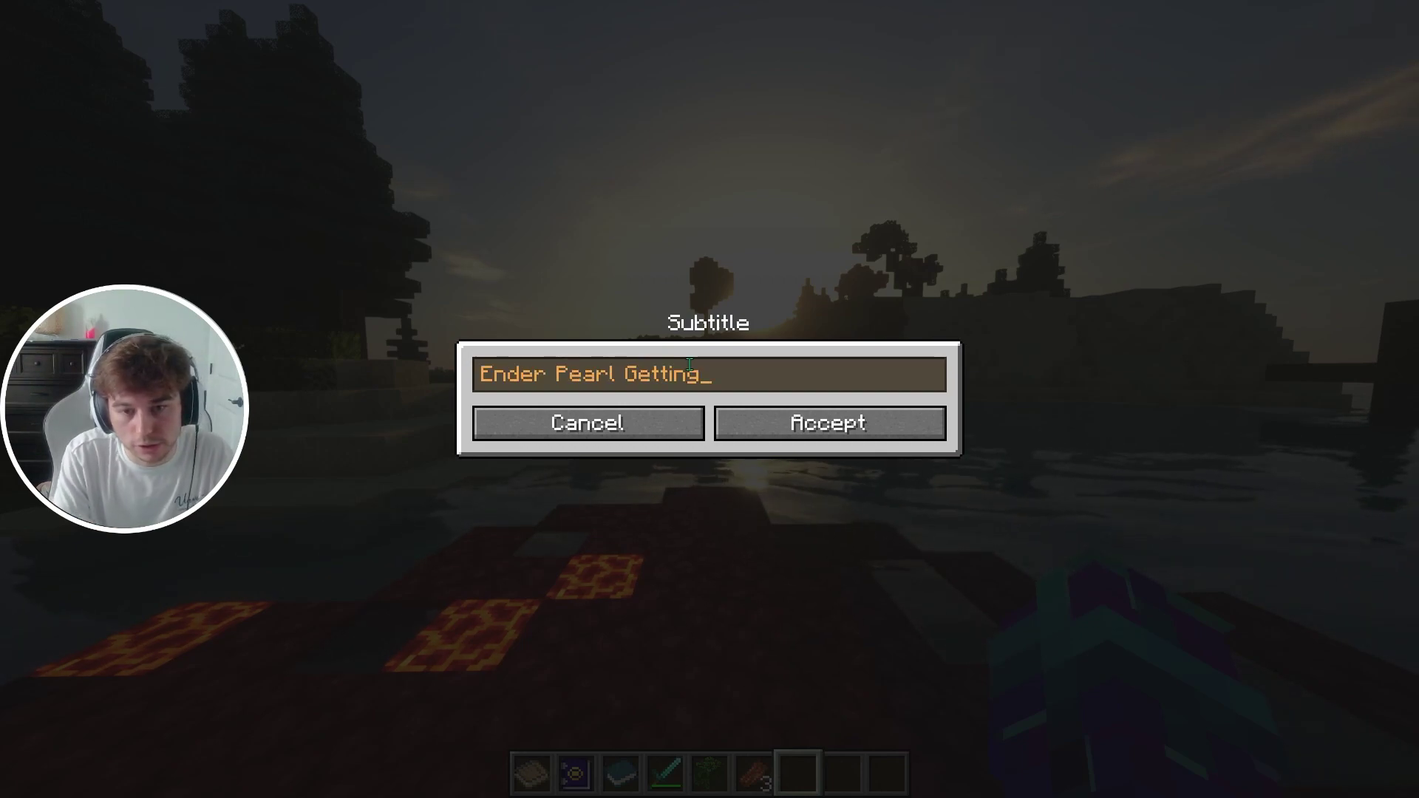
{"action": "left_click", "coordinate": [837, 436]}
Add the description text 'You Must Get 16 Ender Pearls'
{"action": "left_click", "coordinate": [712, 484]}
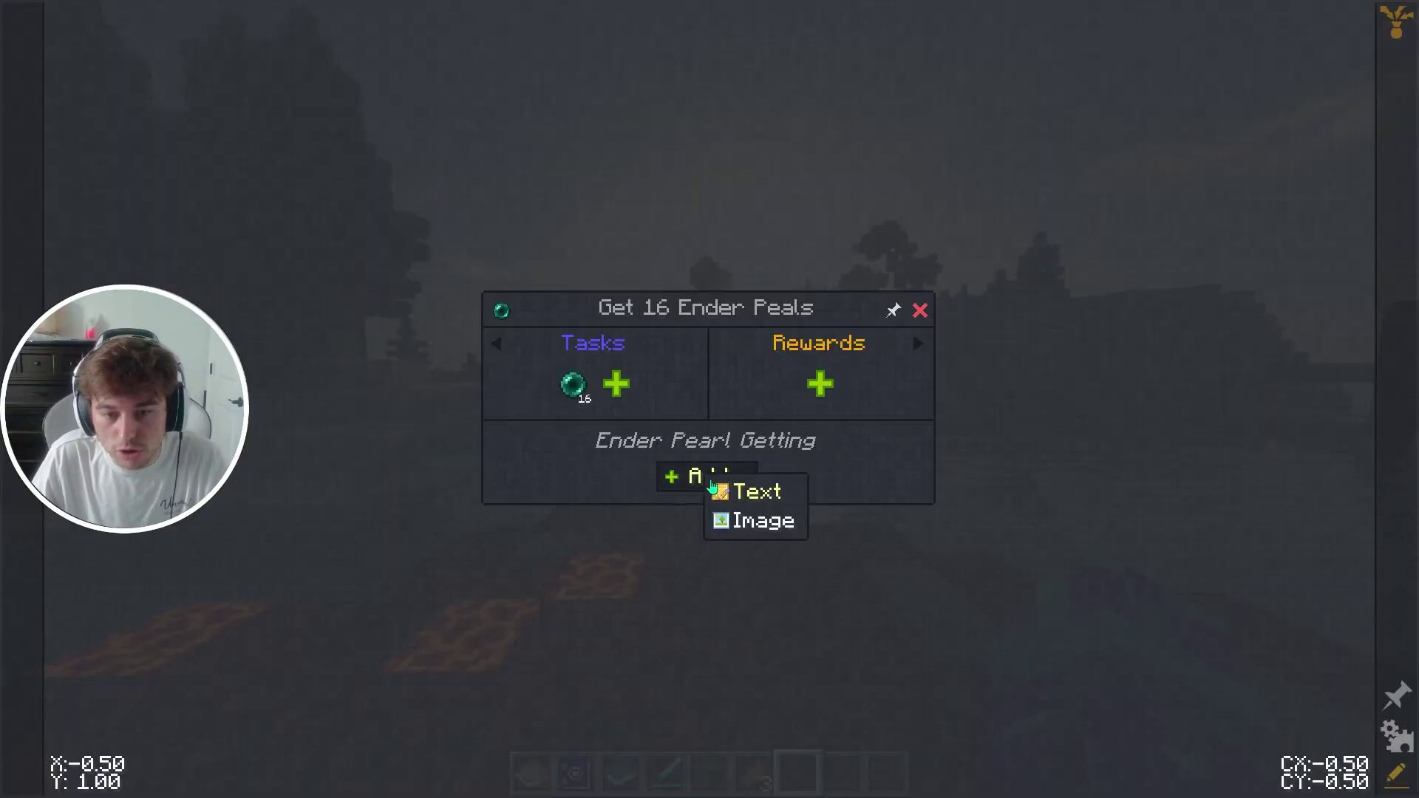
{"action": "left_click", "coordinate": [753, 492]}
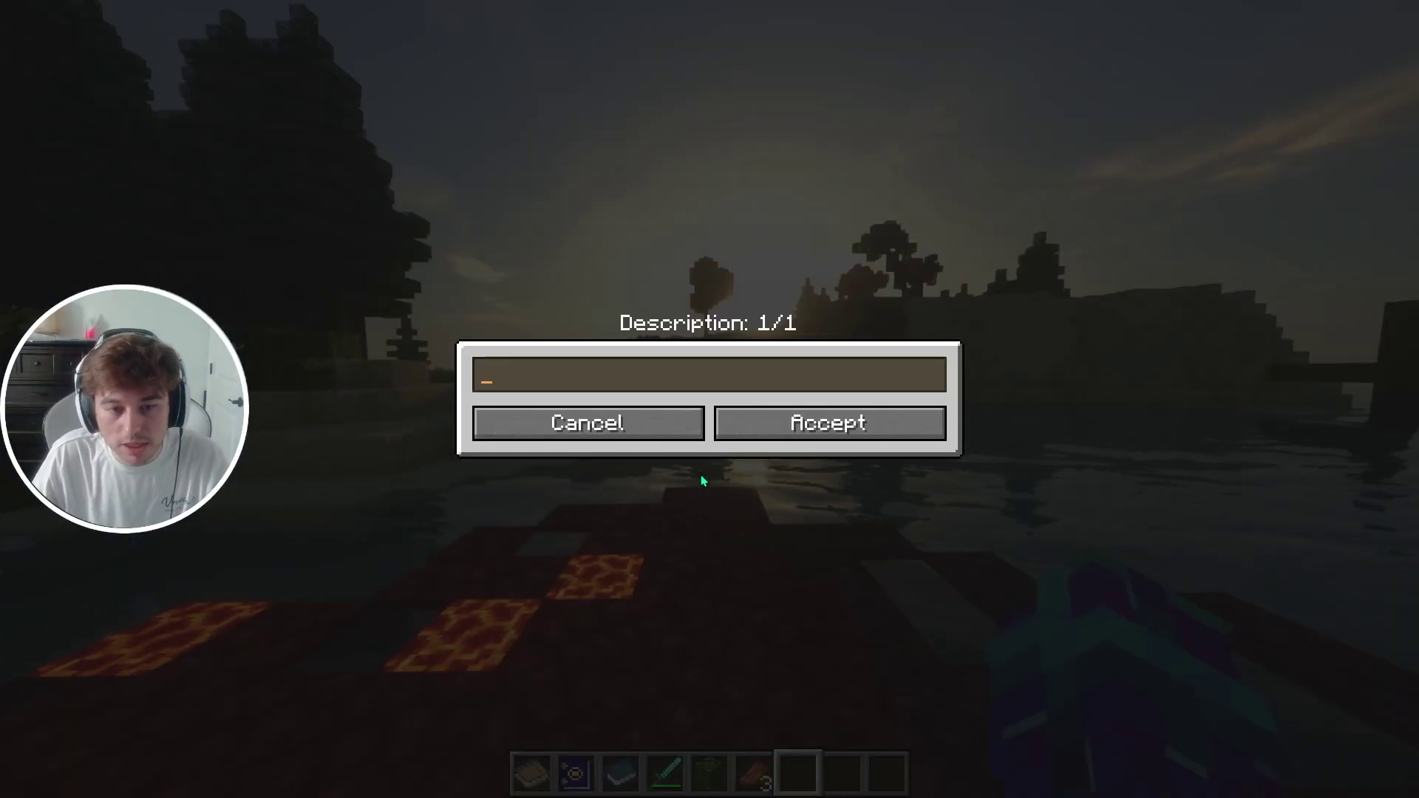
{"action": "type", "text": "You M"}
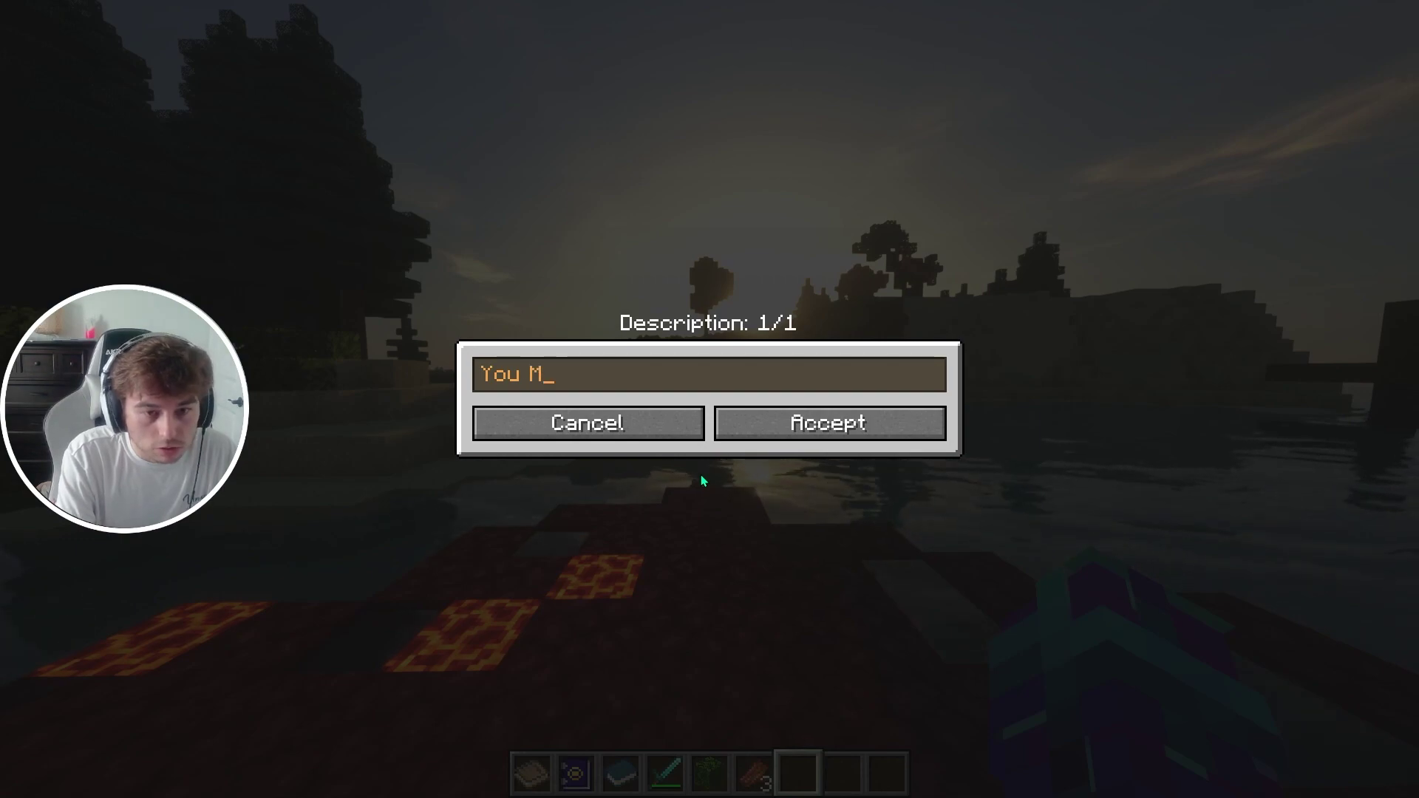
{"action": "type", "text": "ust Get "}
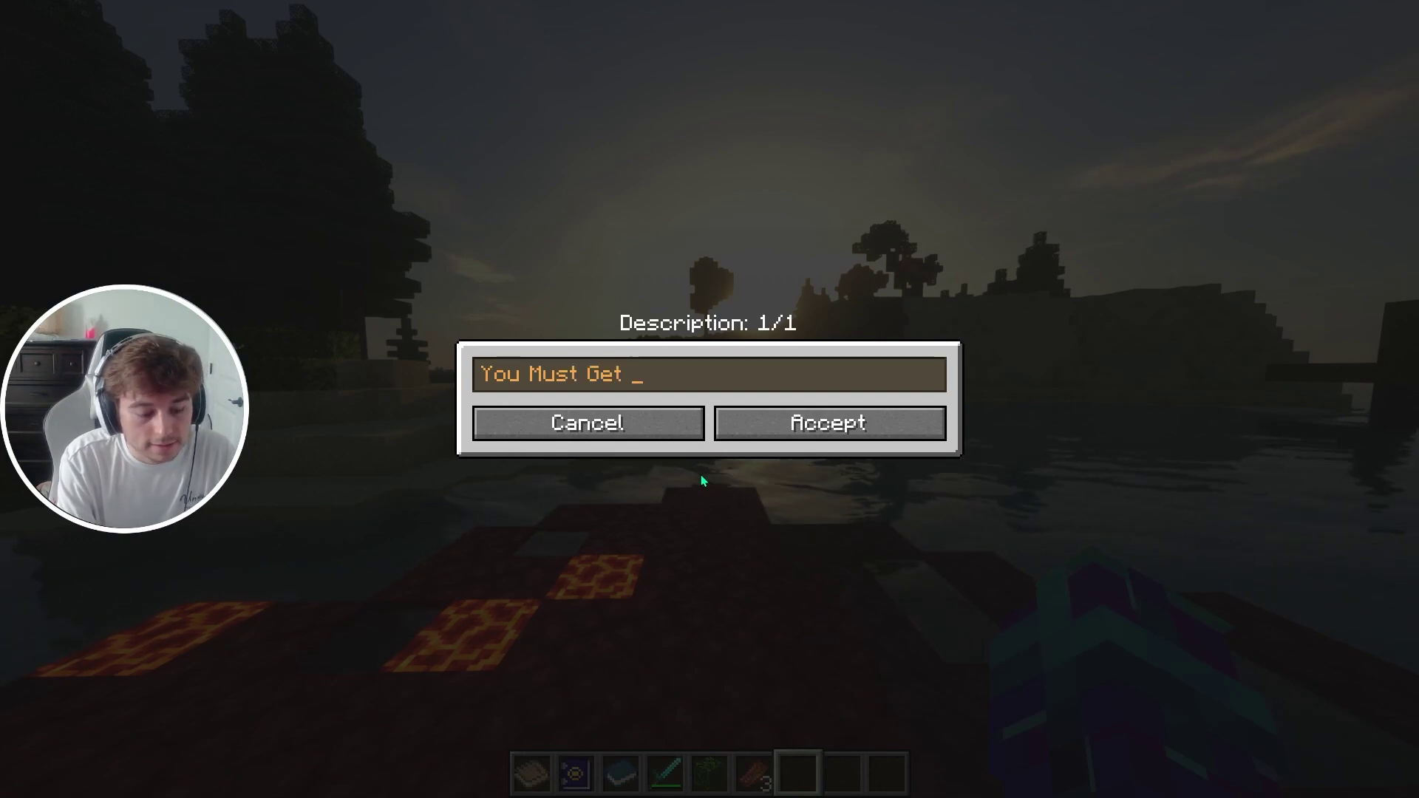
{"action": "type", "text": "16 Ender"}
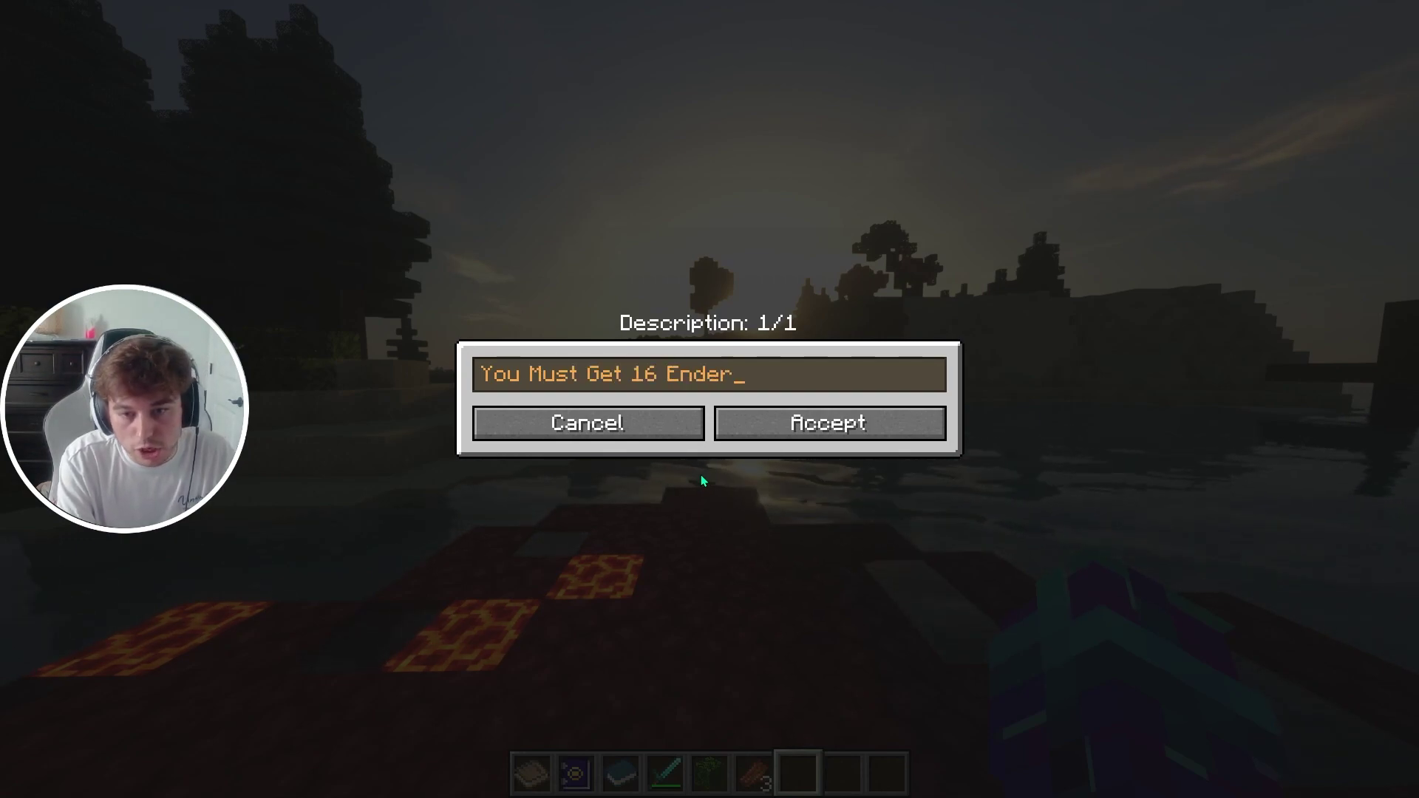
{"action": "type", "text": " PEa"}
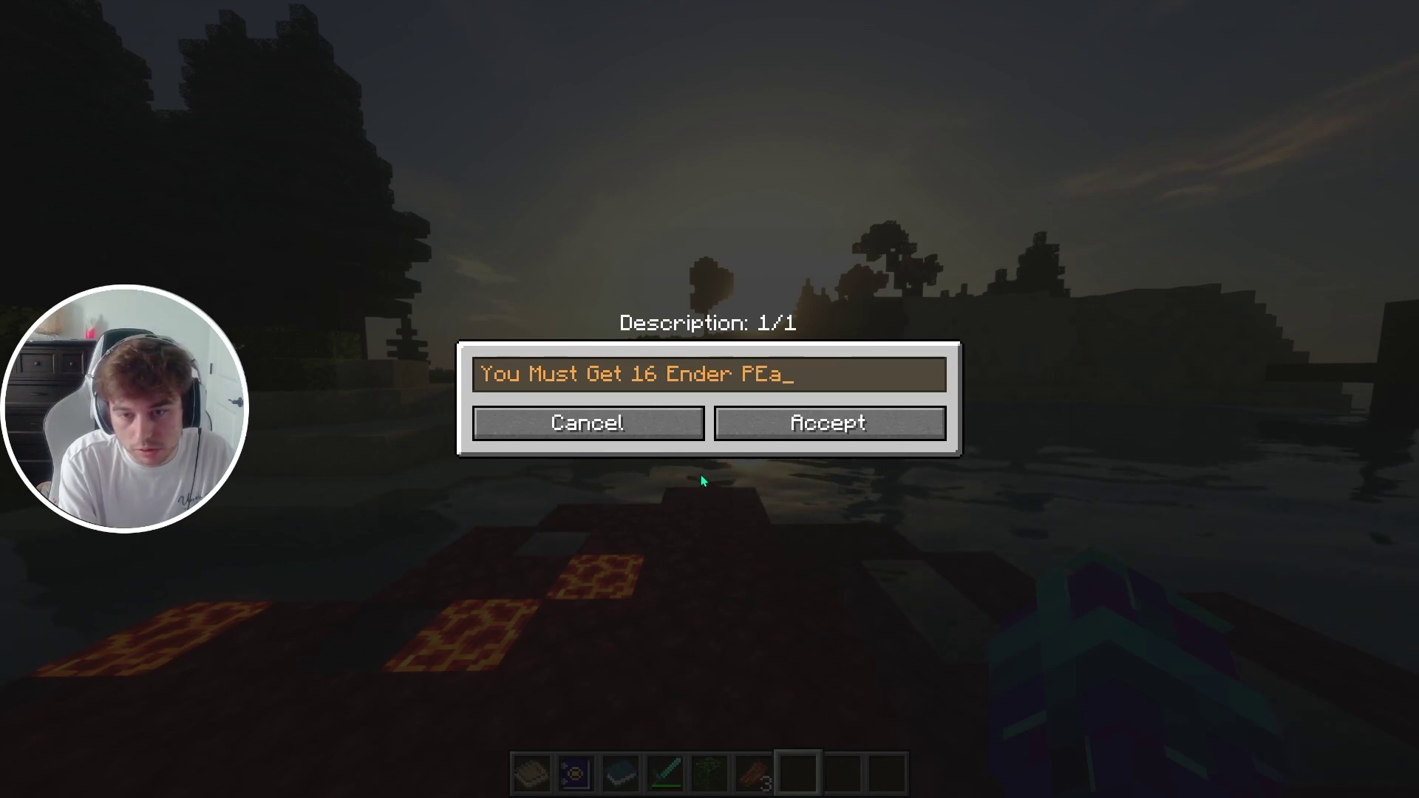
{"action": "key", "text": "BackSpace"}
{"action": "key", "text": "BackSpace"}
{"action": "type", "text": "earks"}
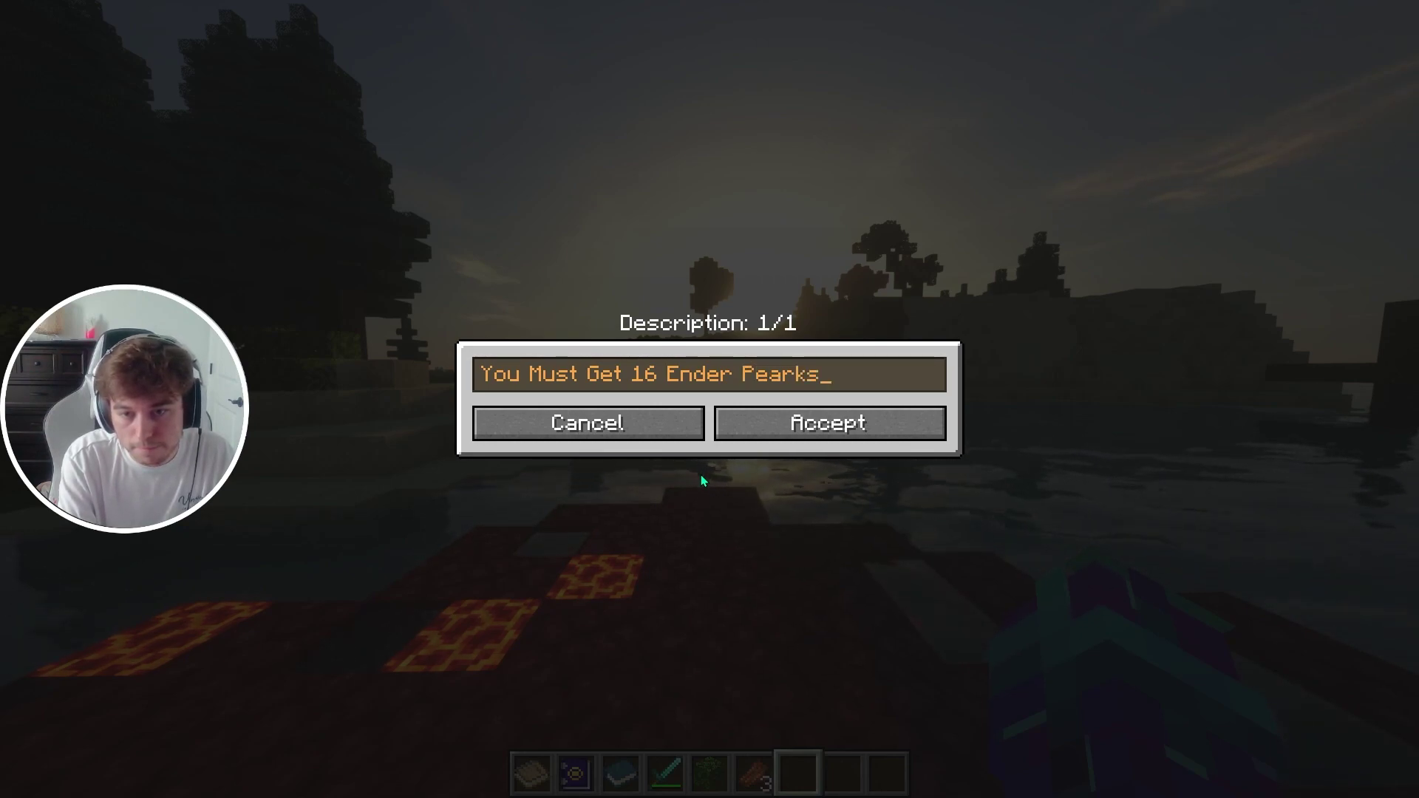
{"action": "key", "text": "BackSpace"}
{"action": "key", "text": "BackSpace"}
{"action": "type", "text": "ks"}
{"action": "key", "text": "BackSpace"}
{"action": "key", "text": "BackSpace"}
{"action": "type", "text": "ls"}
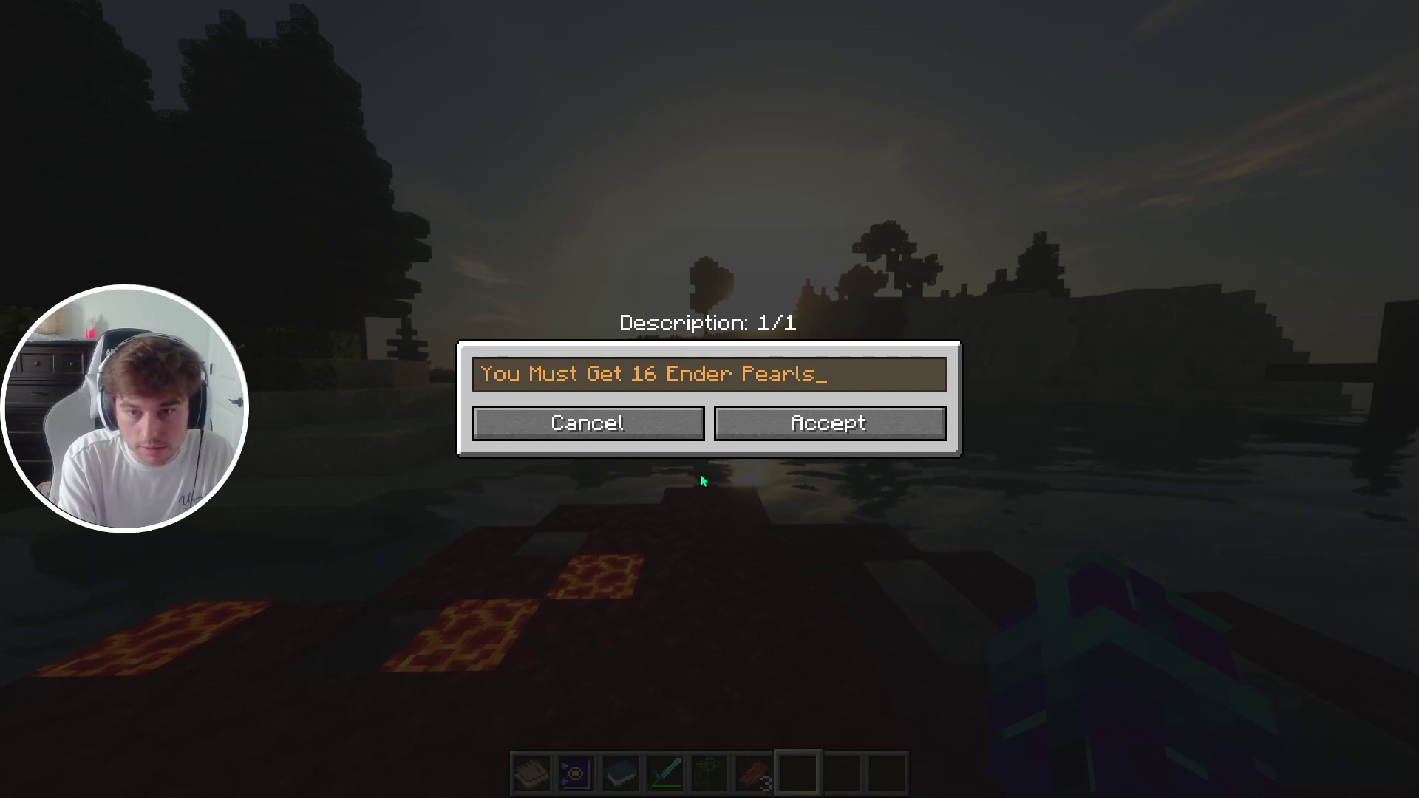
{"action": "left_click", "coordinate": [818, 419]}
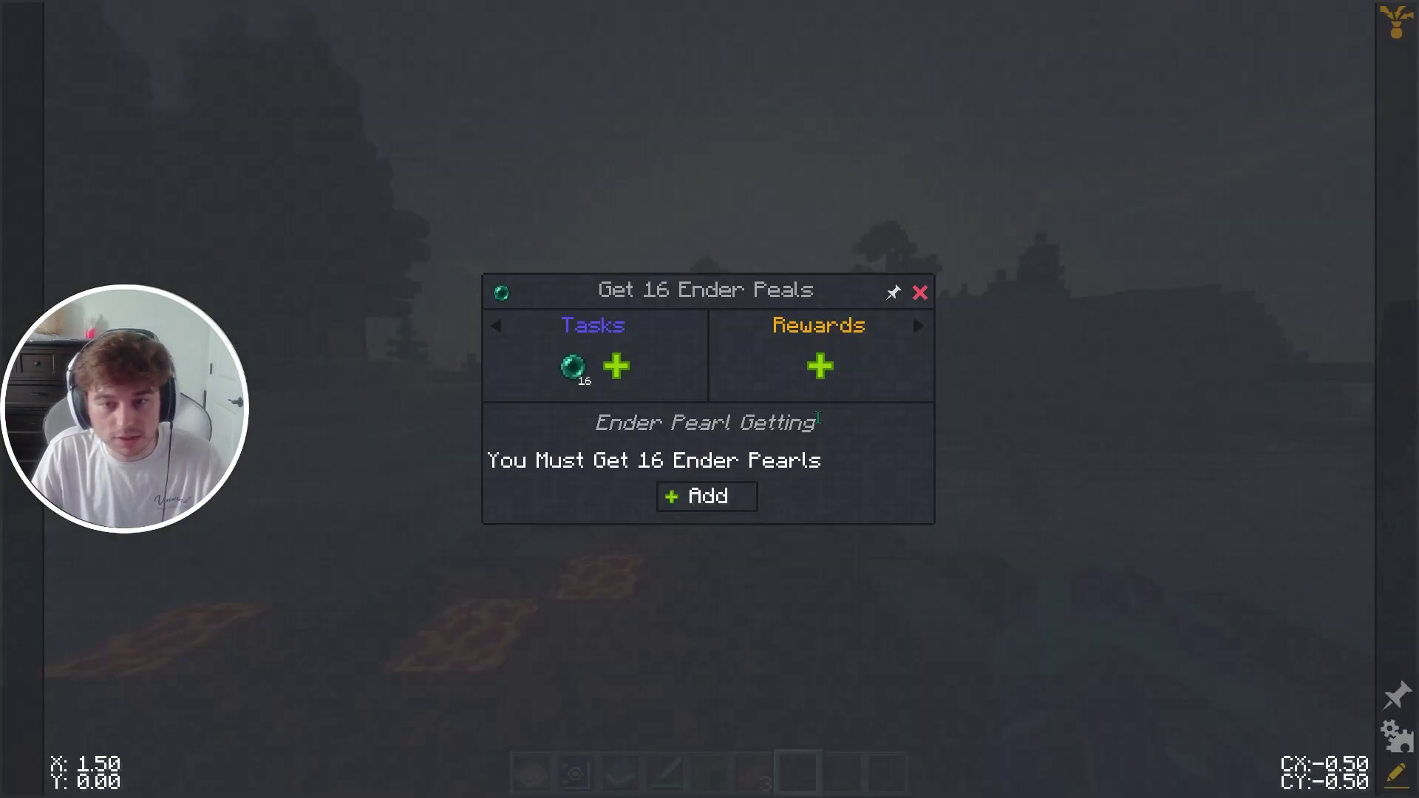
Add an Eye of Ender item reward with quantity 2, then return to the map
{"action": "left_click", "coordinate": [826, 375]}
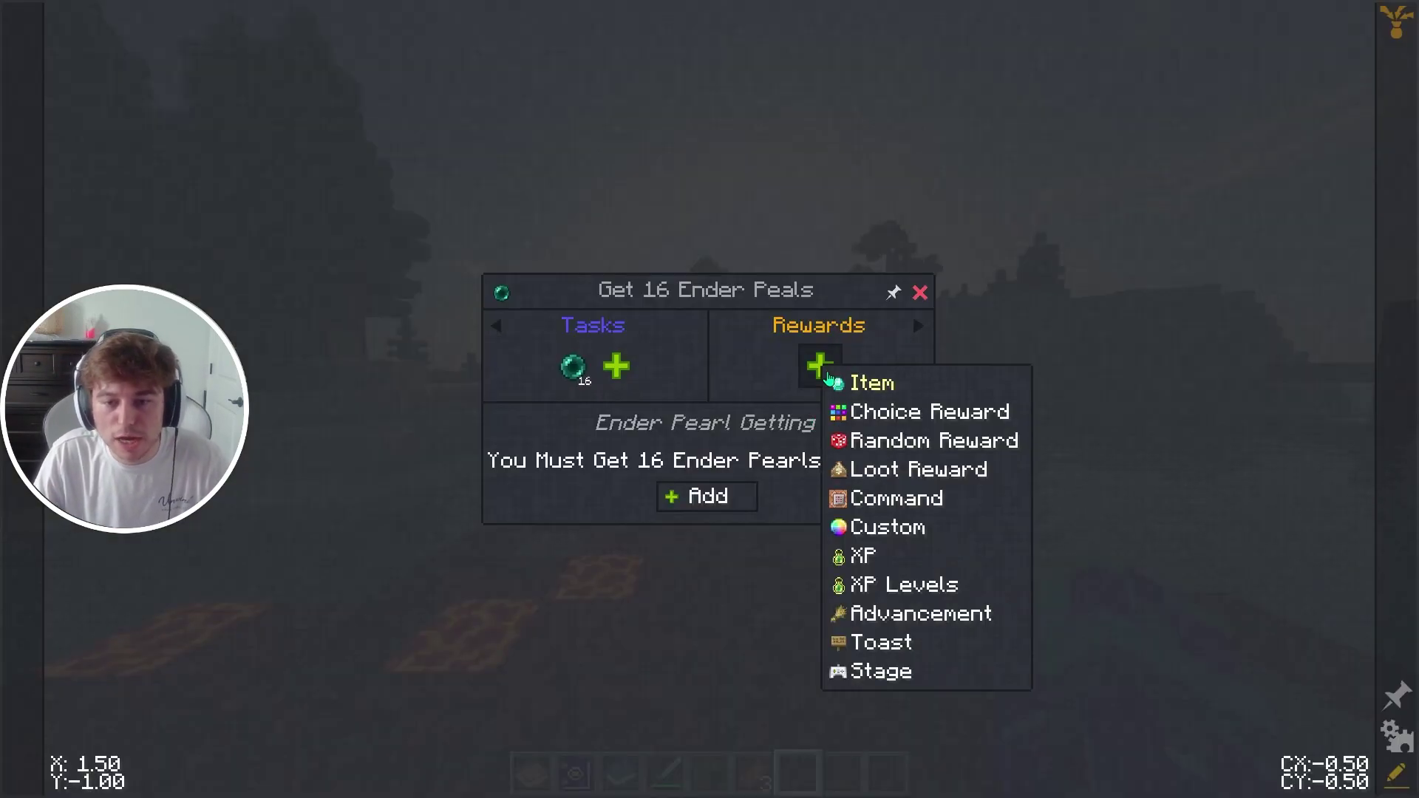
{"action": "left_click", "coordinate": [843, 382]}
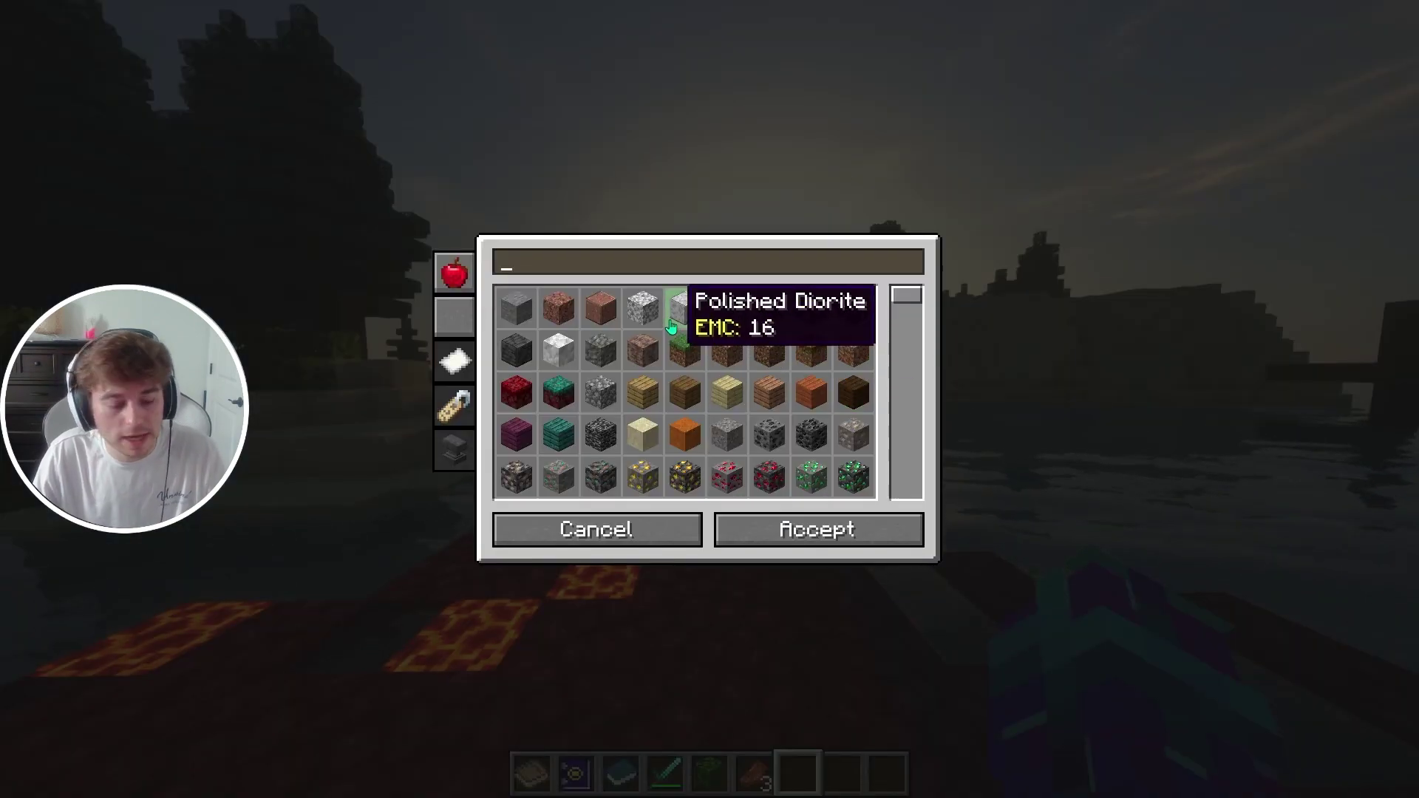
{"action": "type", "text": "Ey"}
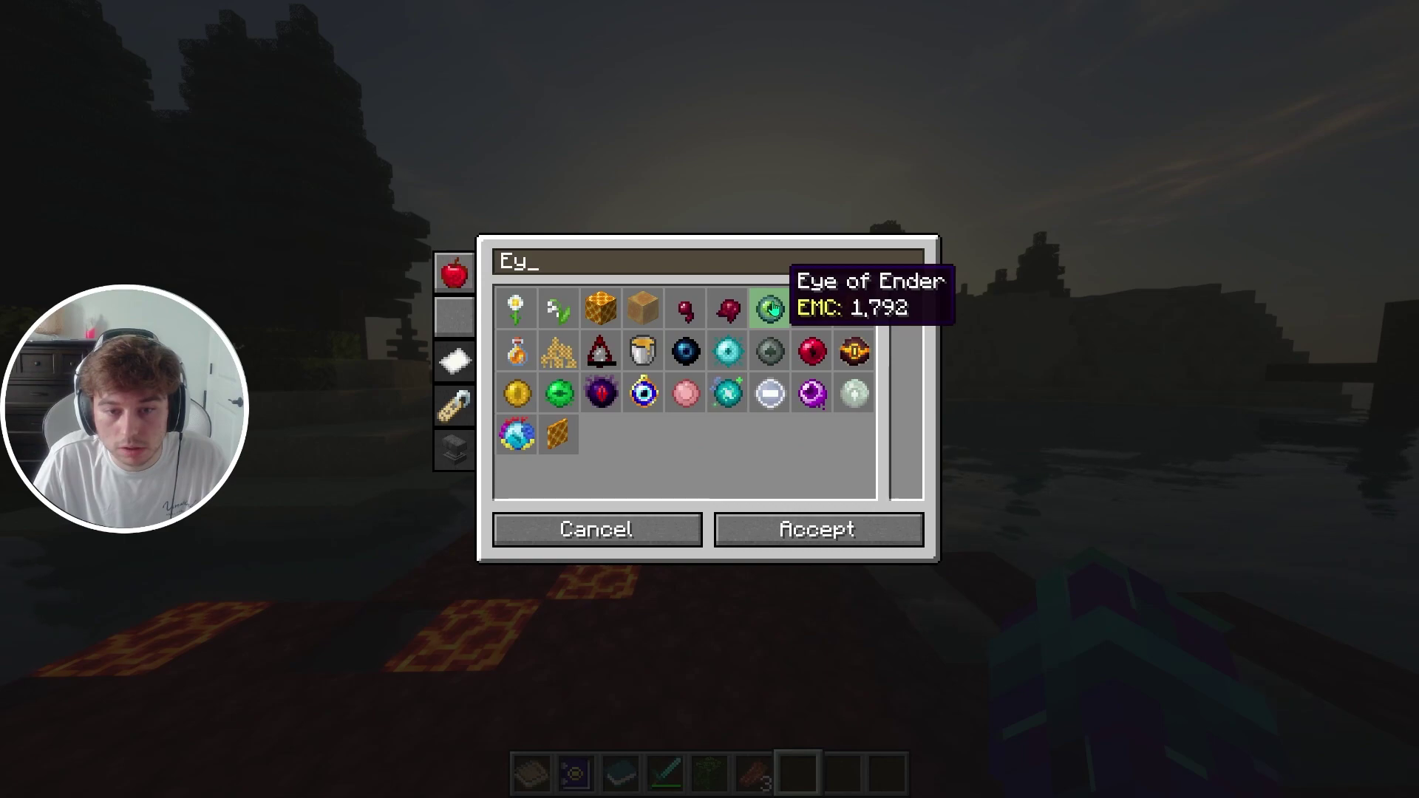
{"action": "left_click", "coordinate": [773, 309]}
{"action": "left_click", "coordinate": [456, 355]}
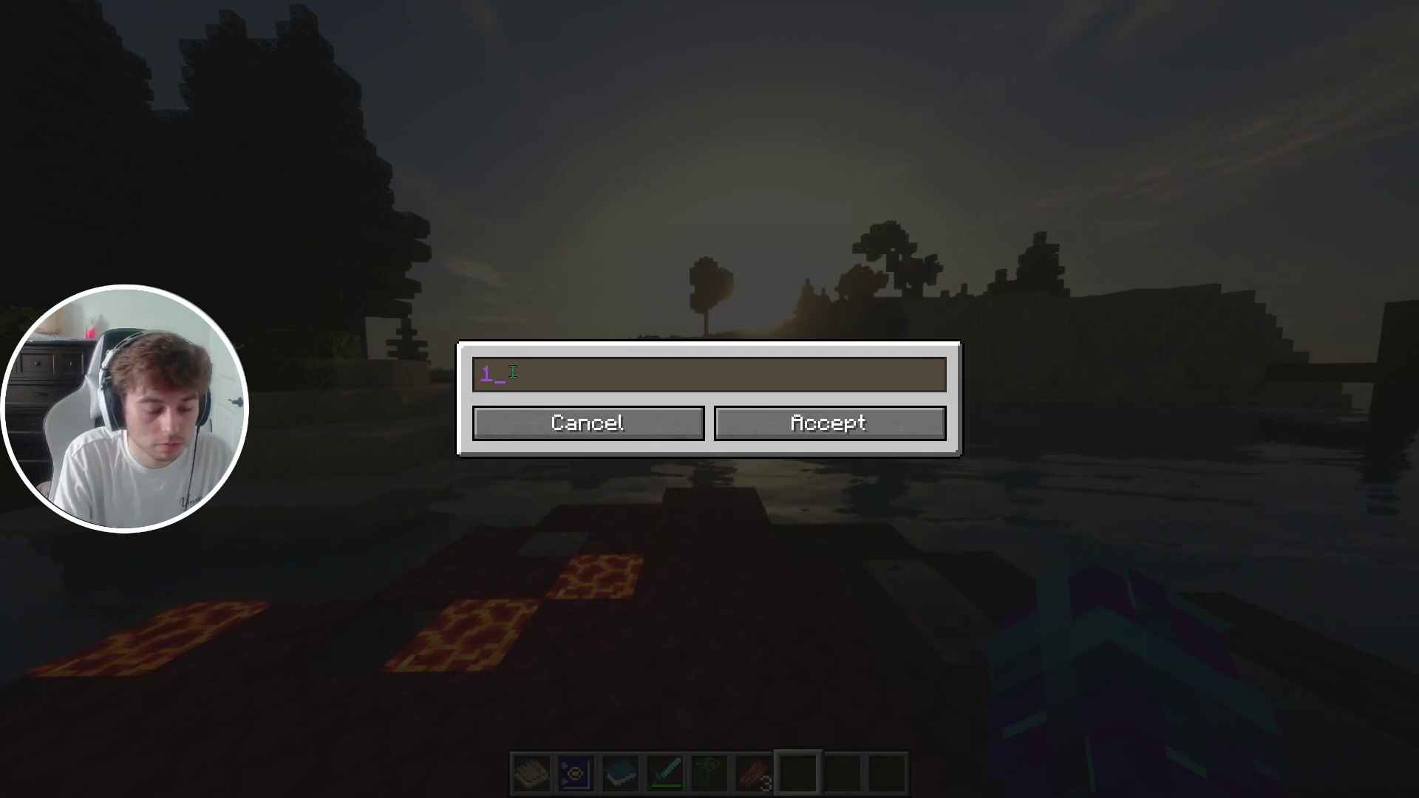
{"action": "key", "text": "BackSpace"}
{"action": "type", "text": "2"}
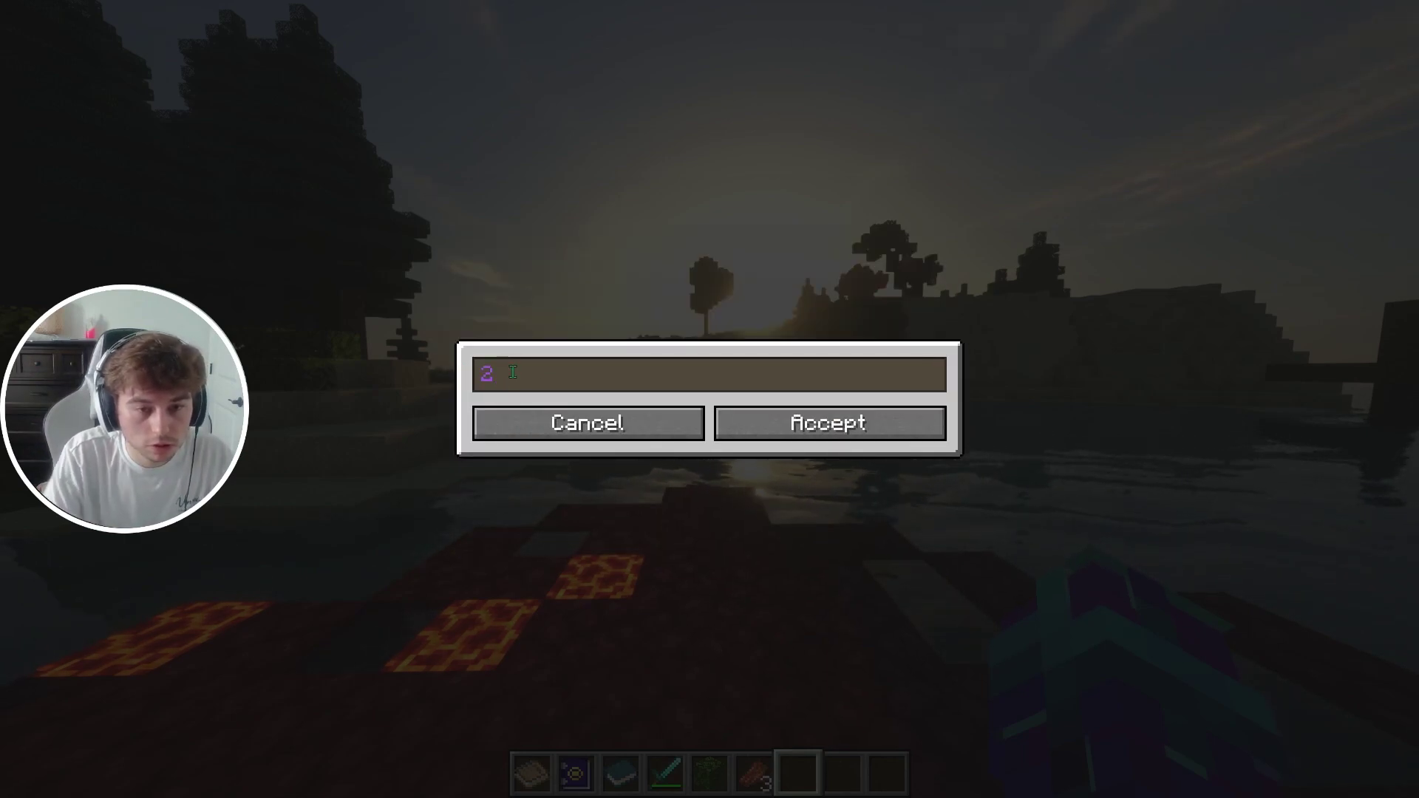
{"action": "left_click", "coordinate": [833, 433]}
{"action": "left_click", "coordinate": [798, 526]}
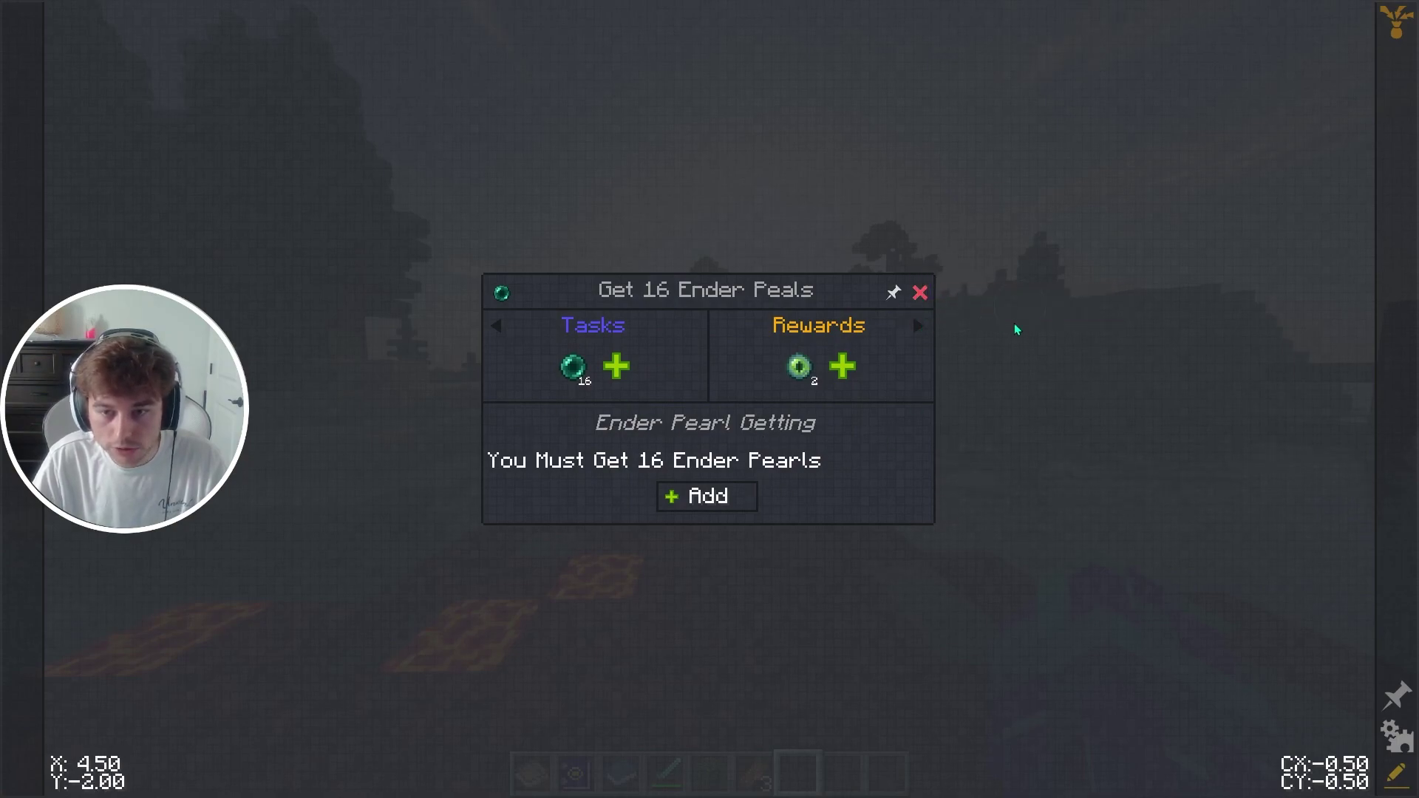
{"action": "left_click", "coordinate": [1039, 337]}
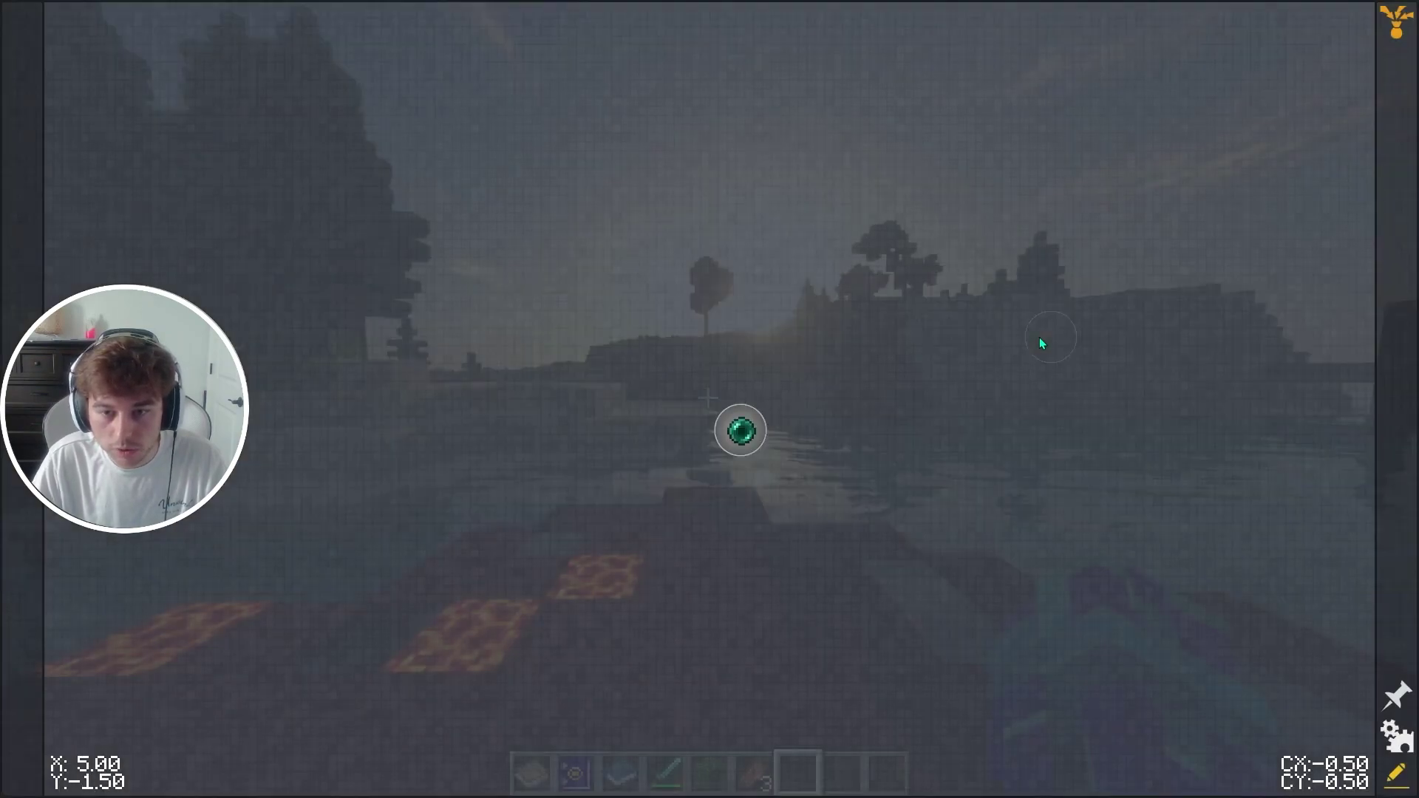
Create a Visit Dimension quest below-right of the Ender Pearl quest and open its properties
{"action": "left_click", "coordinate": [741, 431]}
{"action": "left_click", "coordinate": [920, 293]}
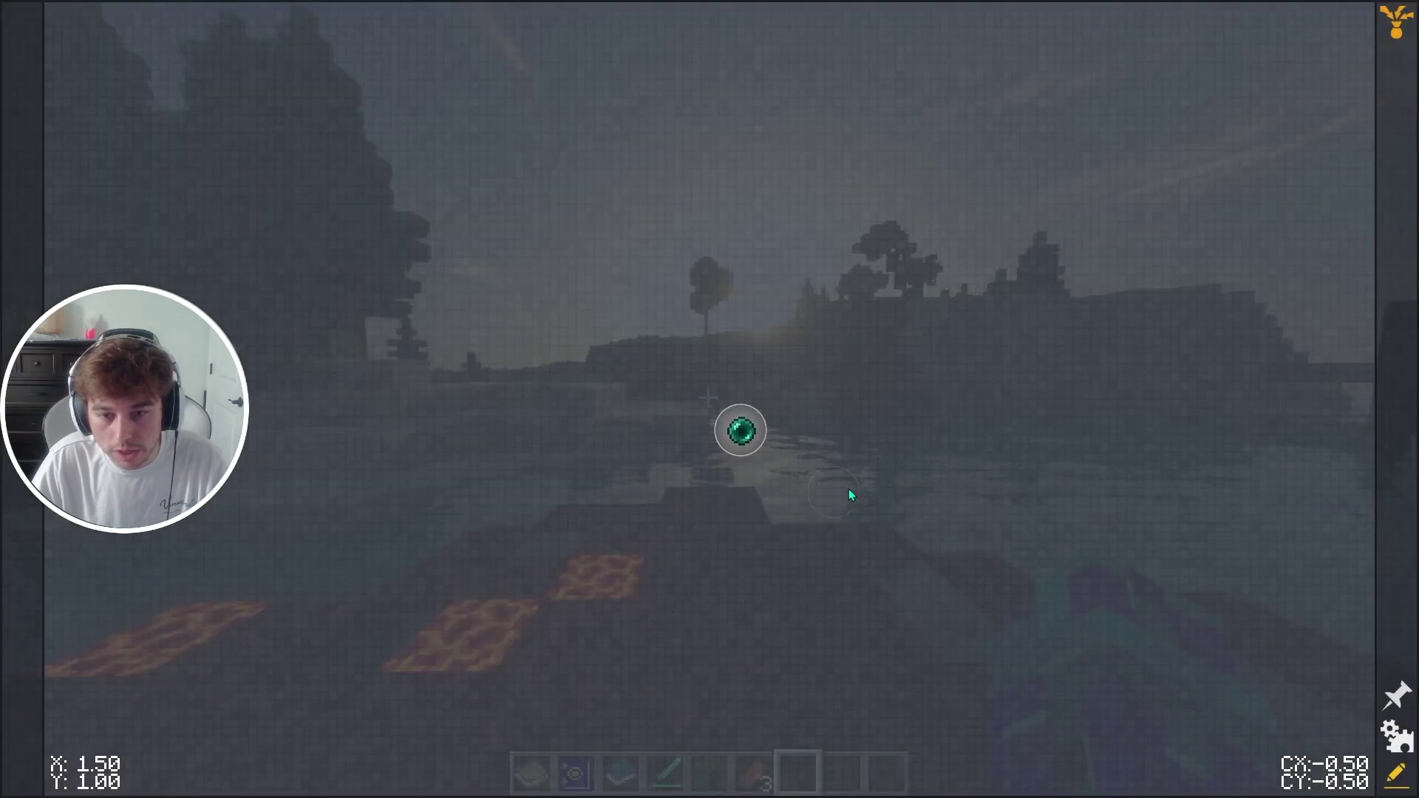
{"action": "right_click", "coordinate": [849, 527]}
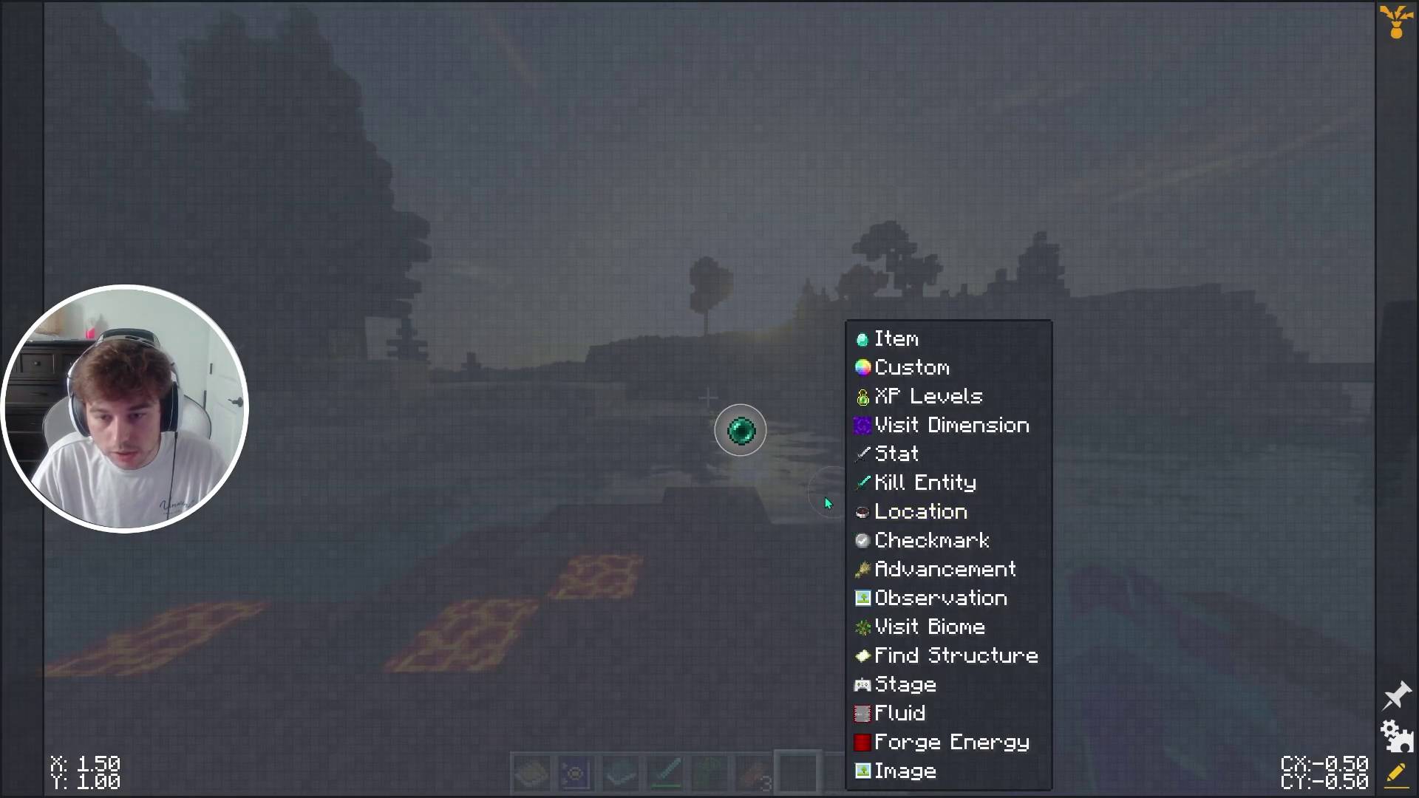
{"action": "left_click", "coordinate": [936, 427]}
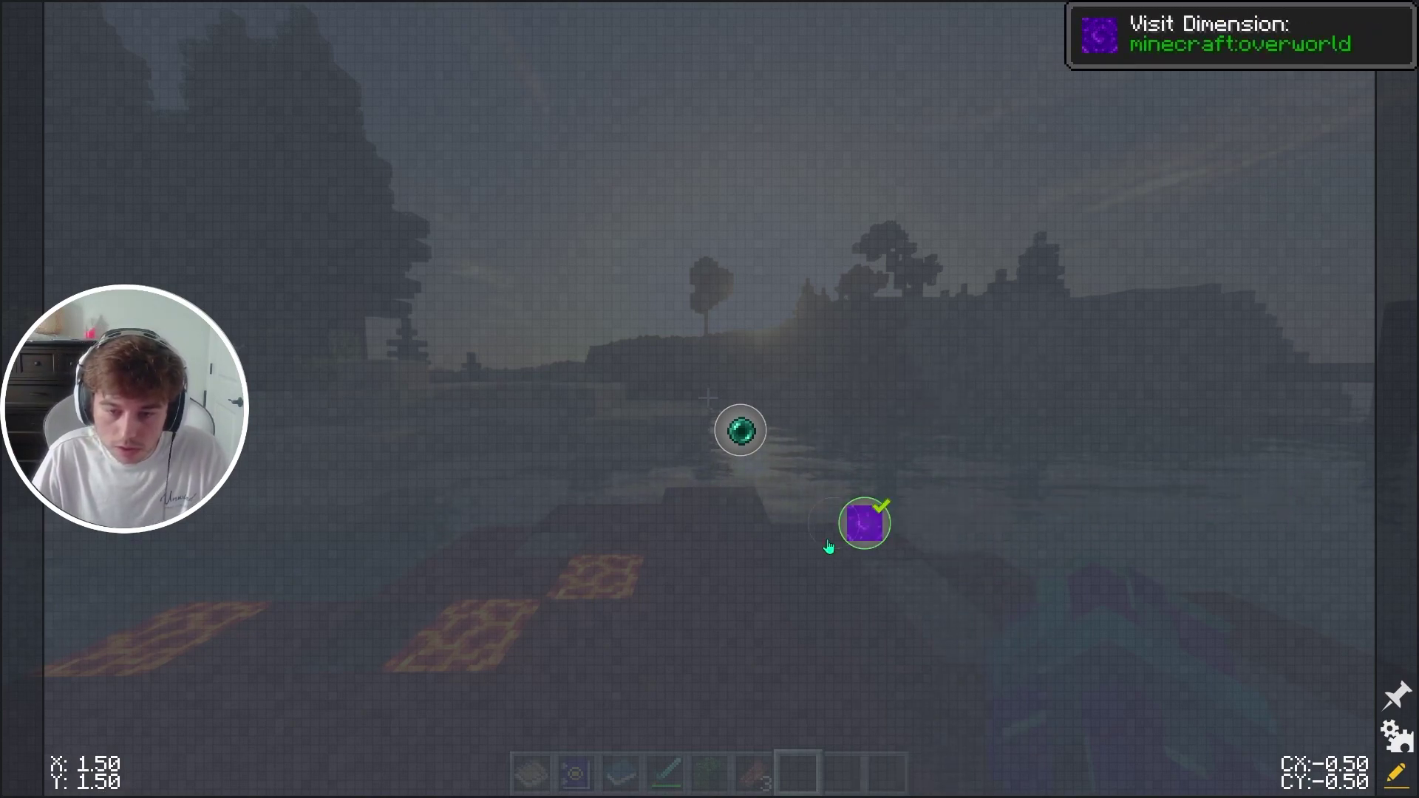
{"action": "right_click", "coordinate": [870, 536]}
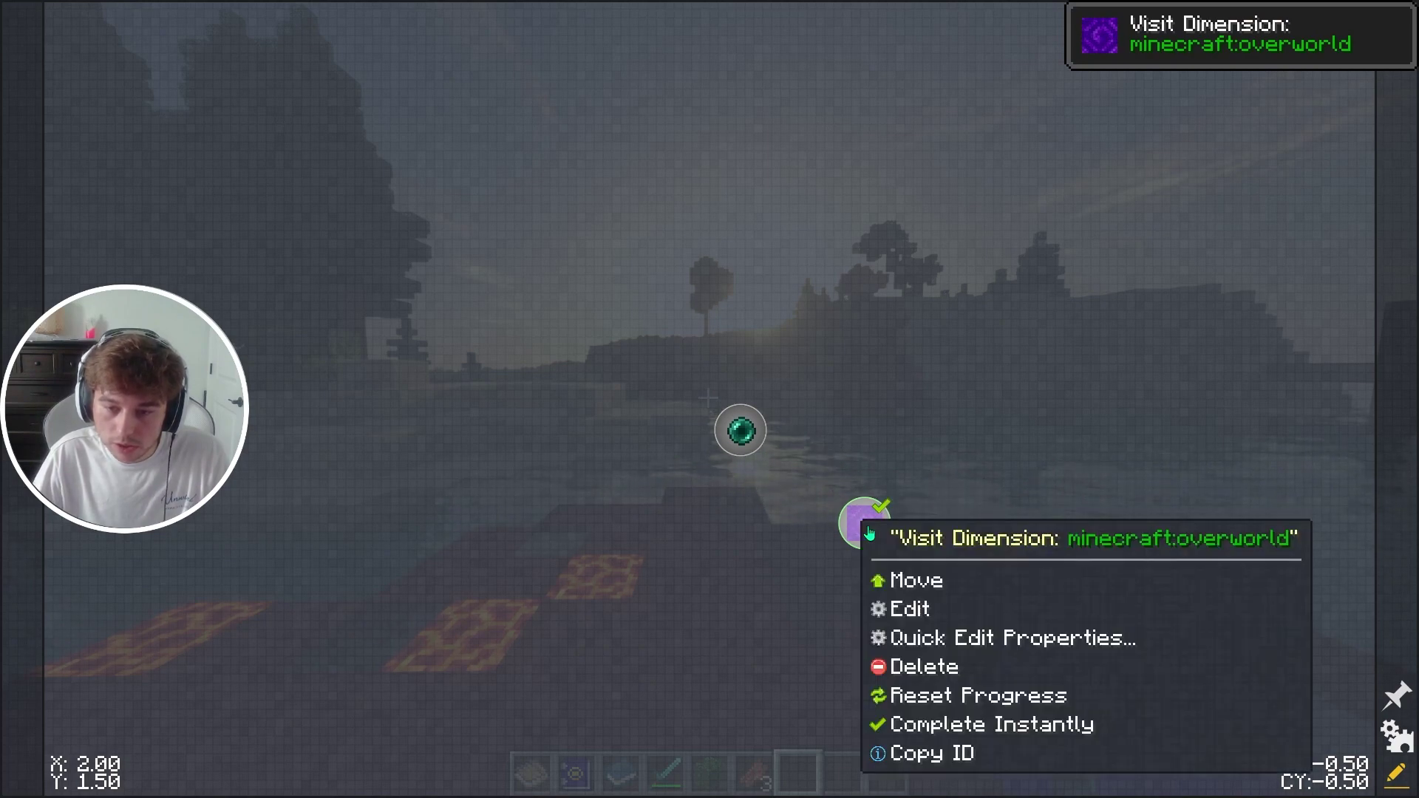
{"action": "left_click", "coordinate": [921, 612]}
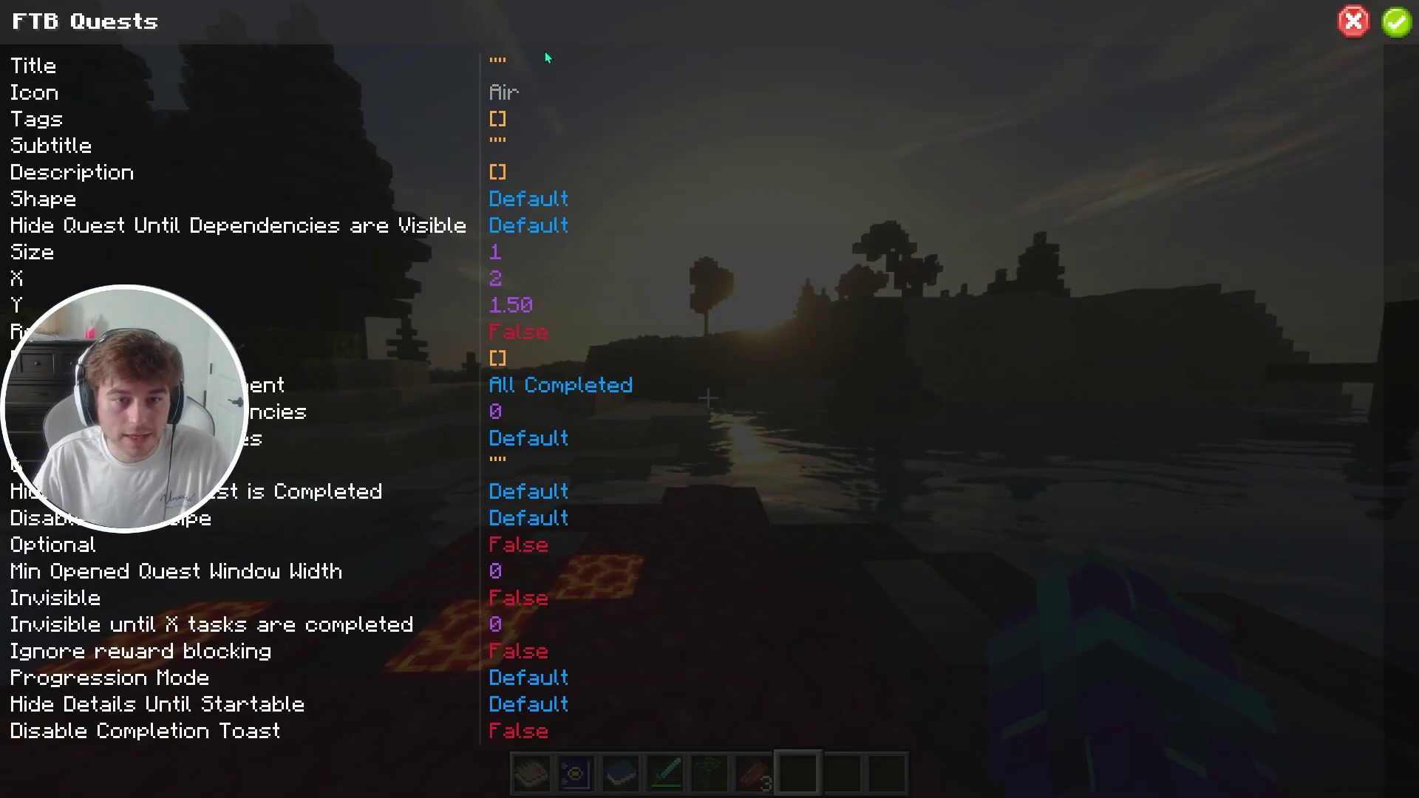
Switch the dimension task from minecraft:overworld to minecraft:the_end and save
{"action": "left_click", "coordinate": [1353, 21]}
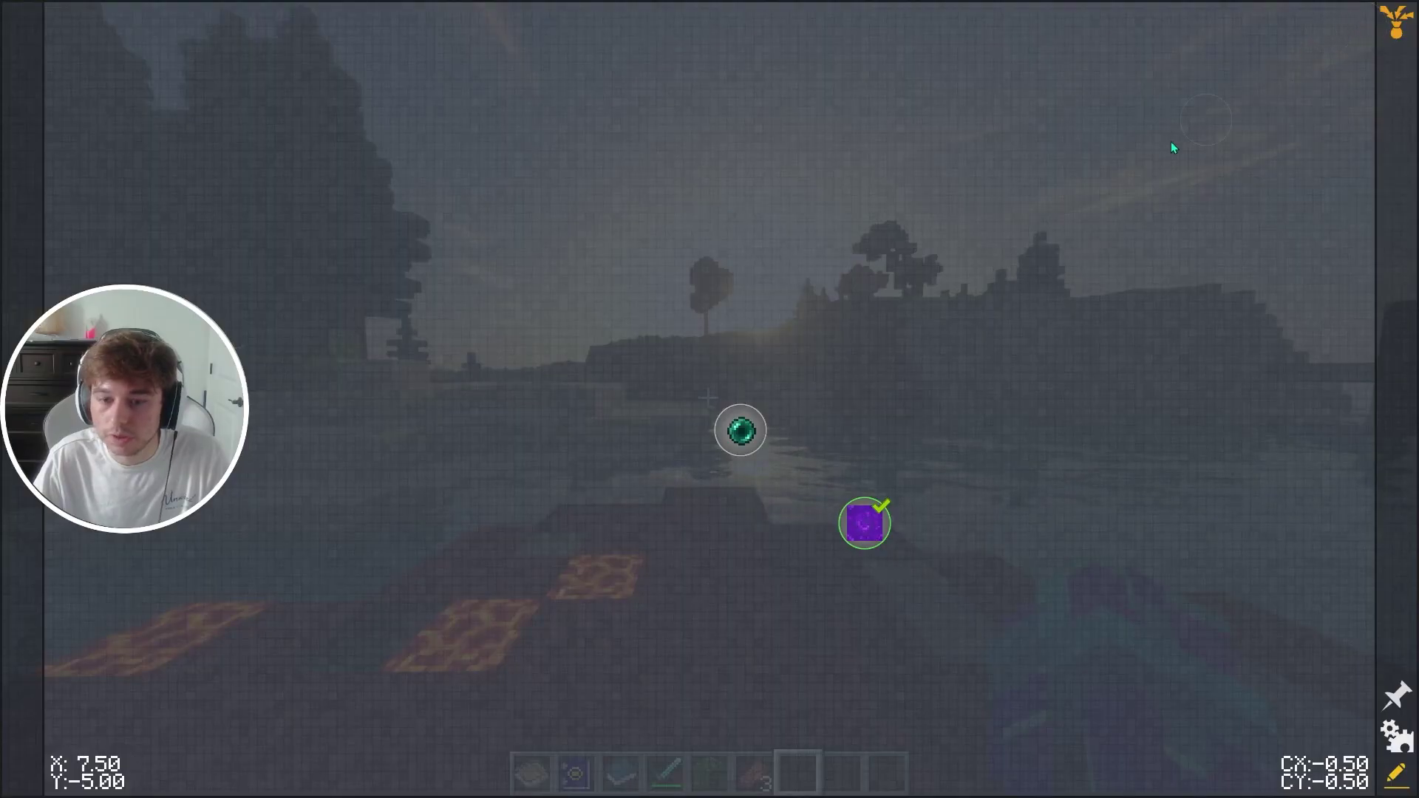
{"action": "left_click", "coordinate": [863, 523]}
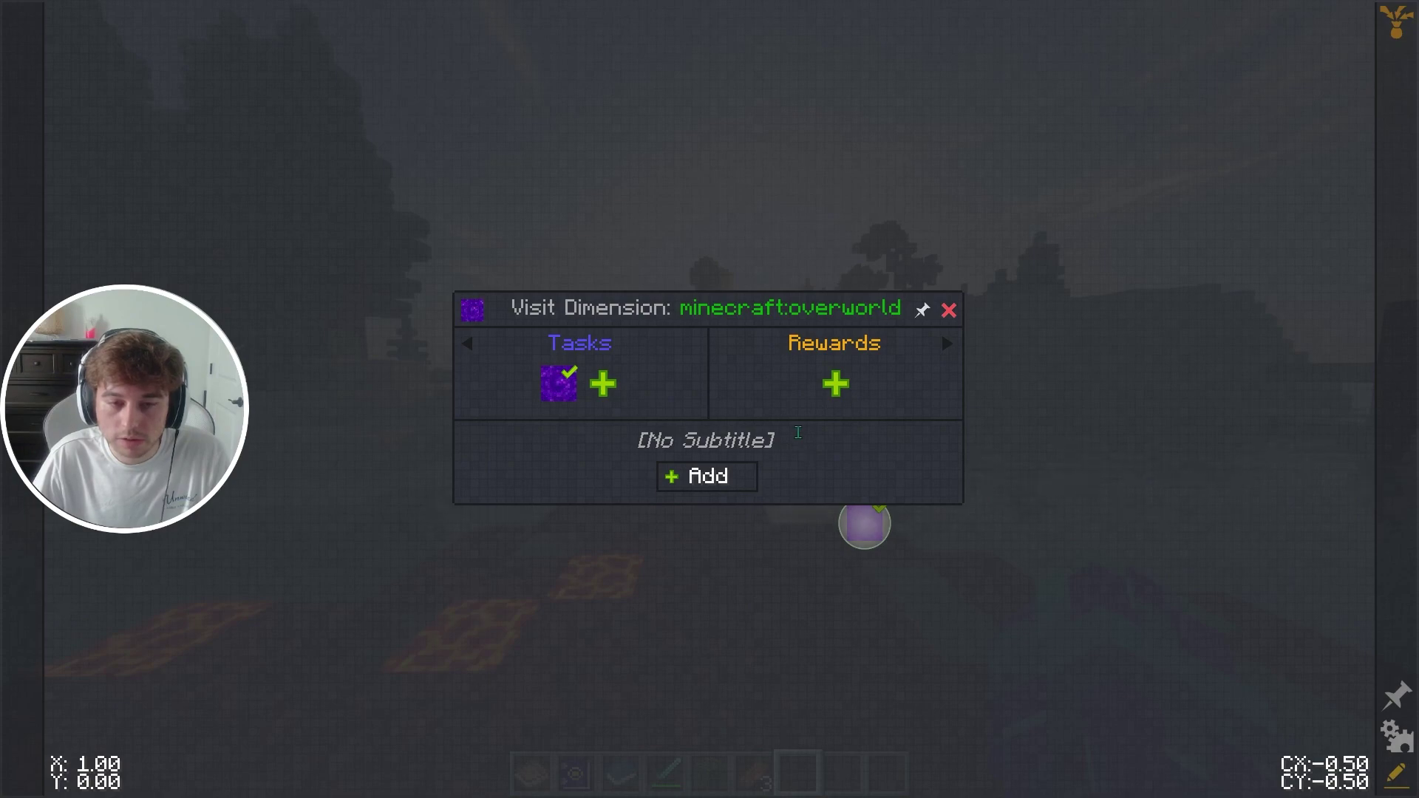
{"action": "right_click", "coordinate": [561, 392]}
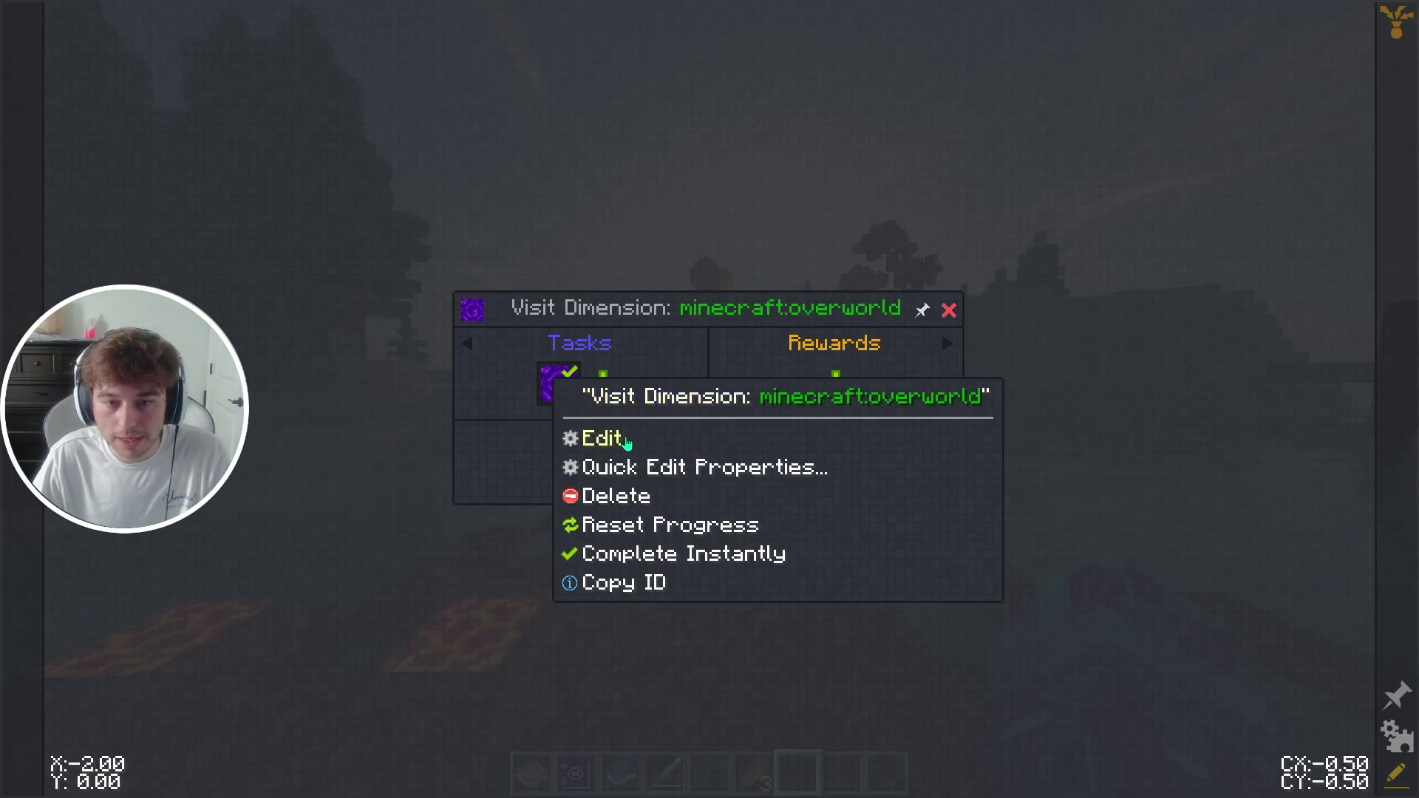
{"action": "left_click", "coordinate": [615, 441]}
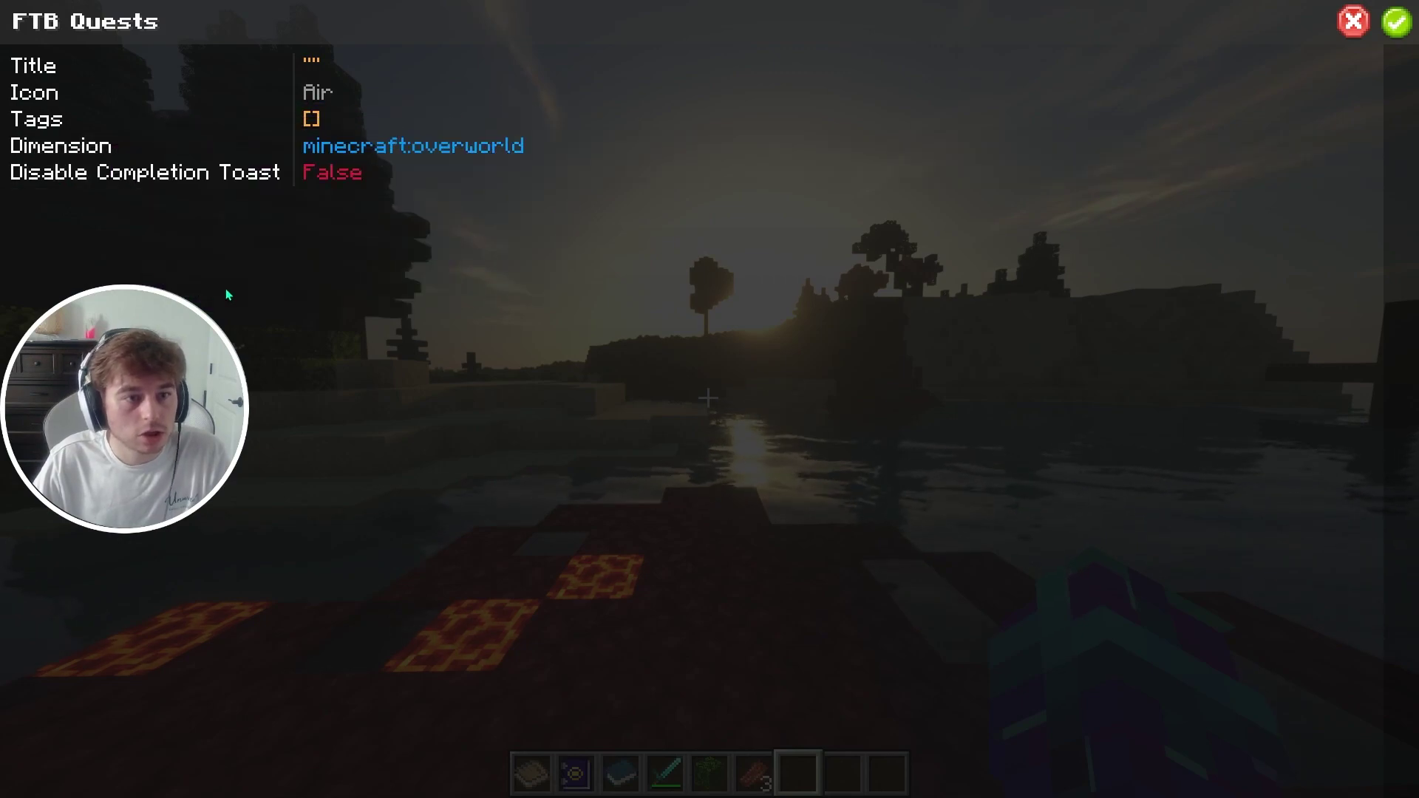
{"action": "left_click", "coordinate": [1355, 22]}
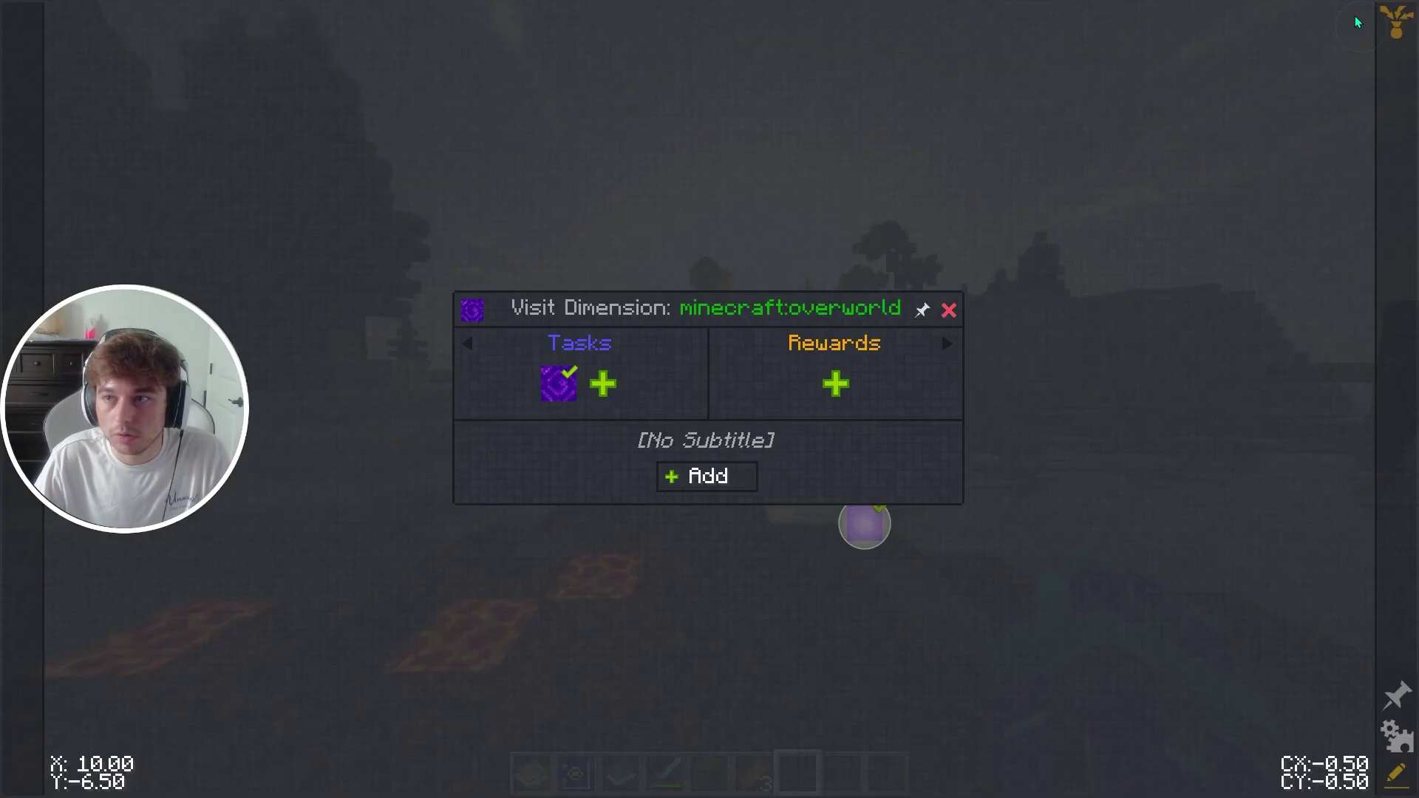
{"action": "right_click", "coordinate": [560, 396]}
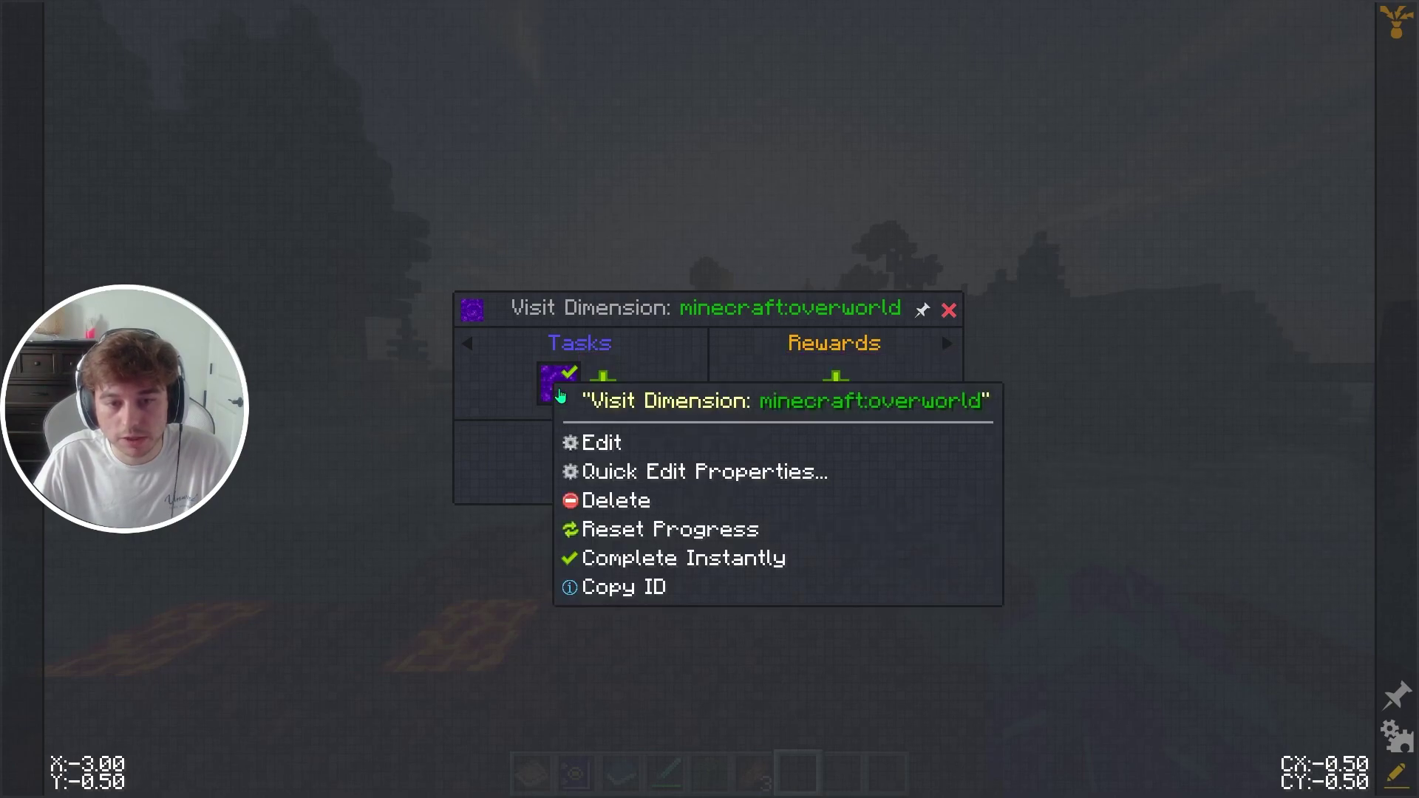
{"action": "left_click", "coordinate": [599, 441]}
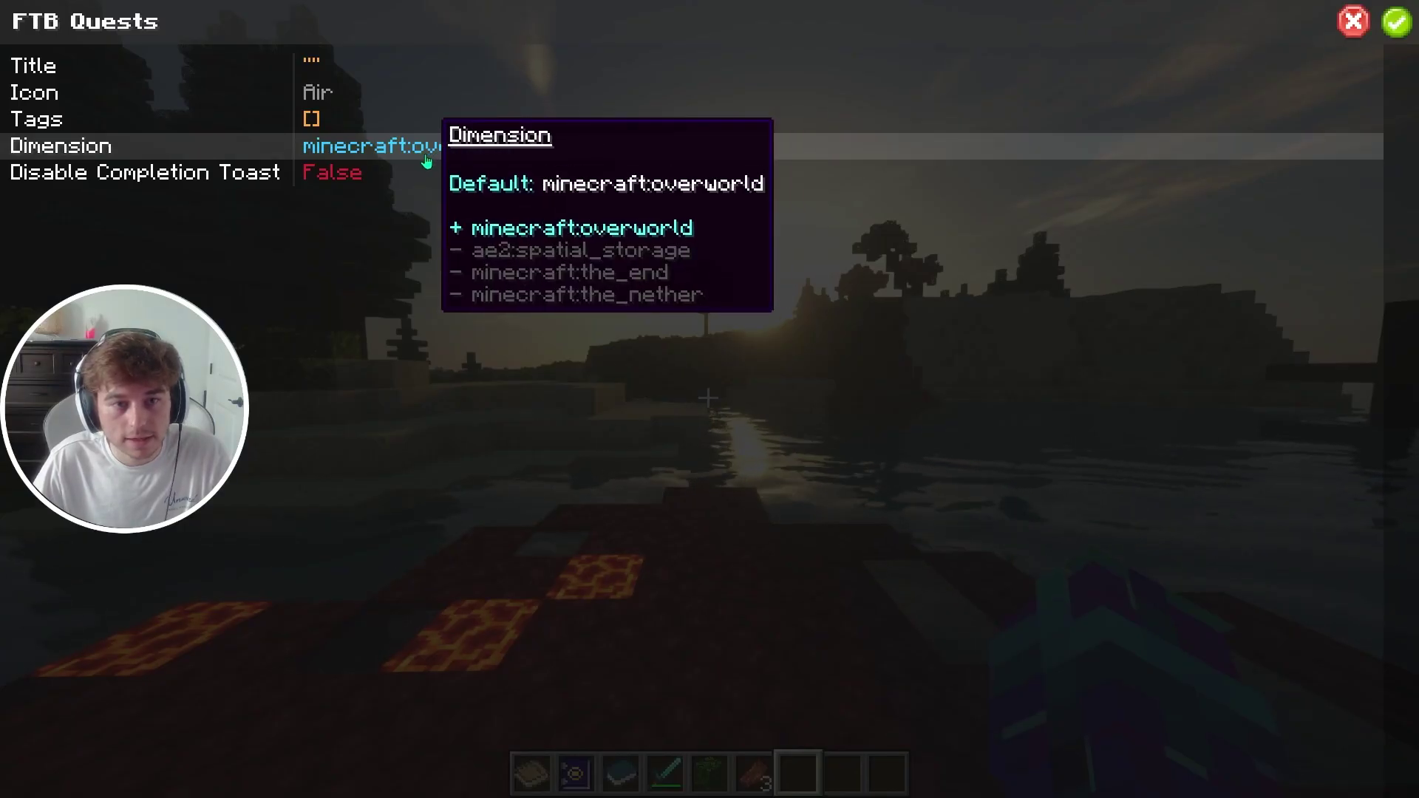
{"action": "left_click", "coordinate": [428, 152]}
{"action": "left_click", "coordinate": [427, 151]}
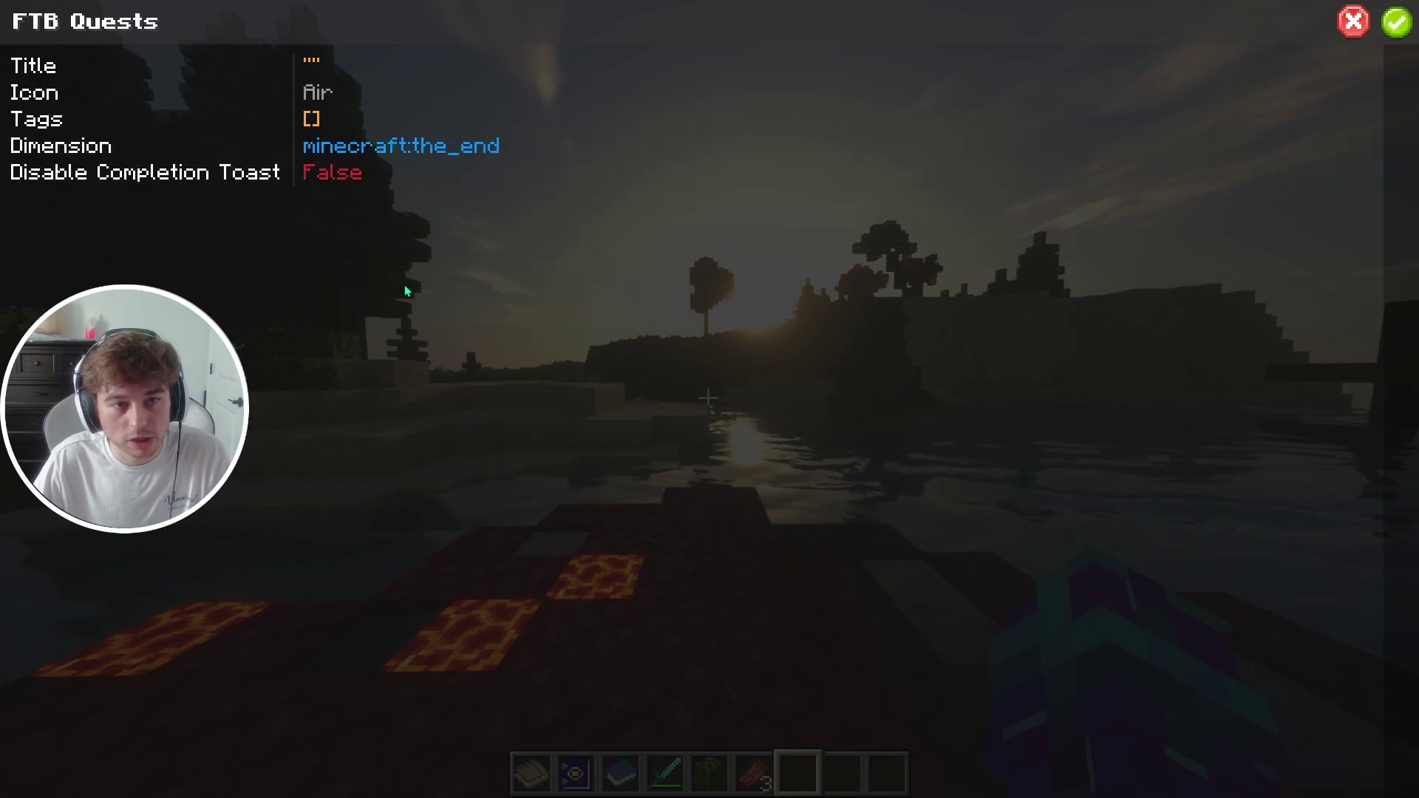
{"action": "left_click", "coordinate": [1396, 22]}
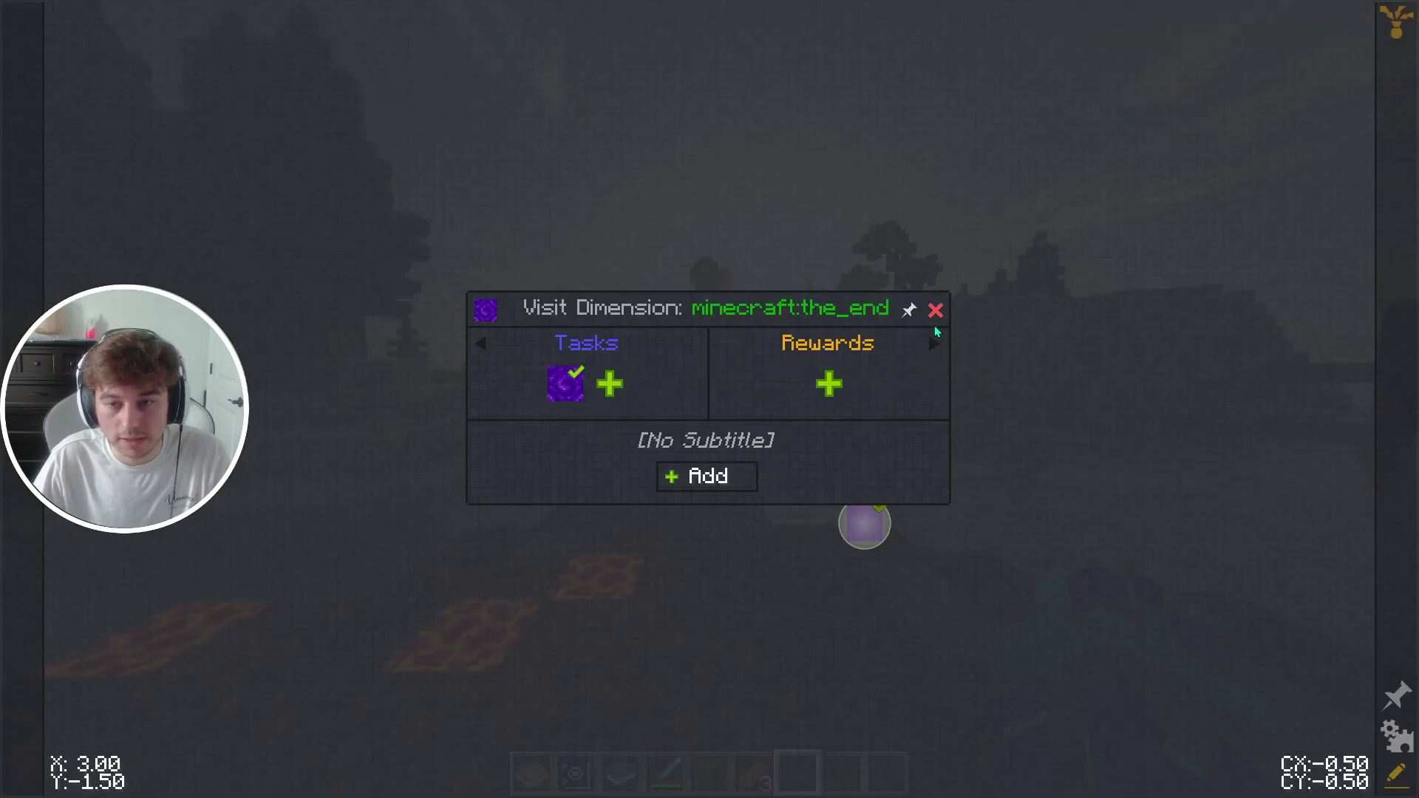
Add a new item-task quest on an empty map cell requiring Eye of Ender, searched as 'Ender'
{"action": "left_click", "coordinate": [935, 311]}
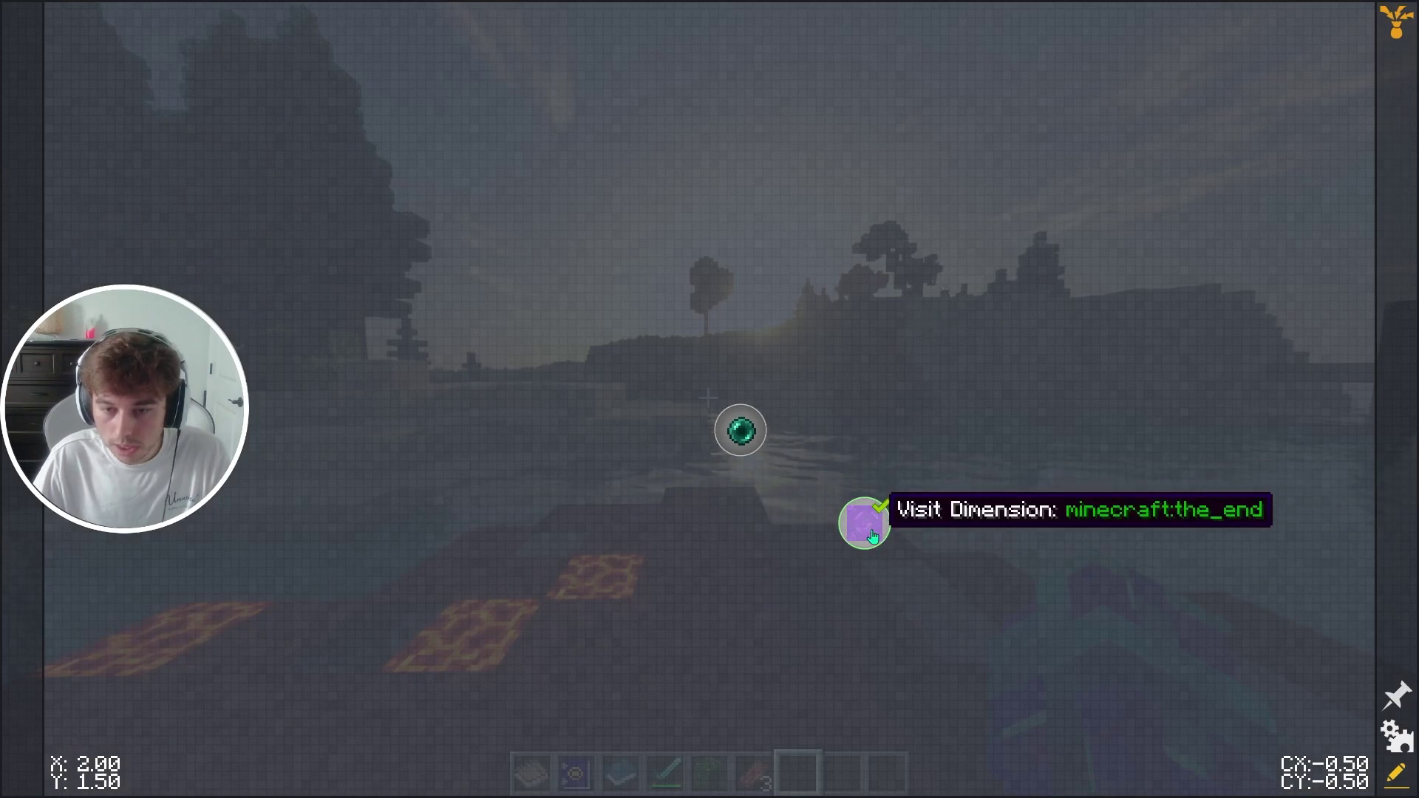
{"action": "left_click", "coordinate": [748, 533]}
{"action": "left_click", "coordinate": [790, 339]}
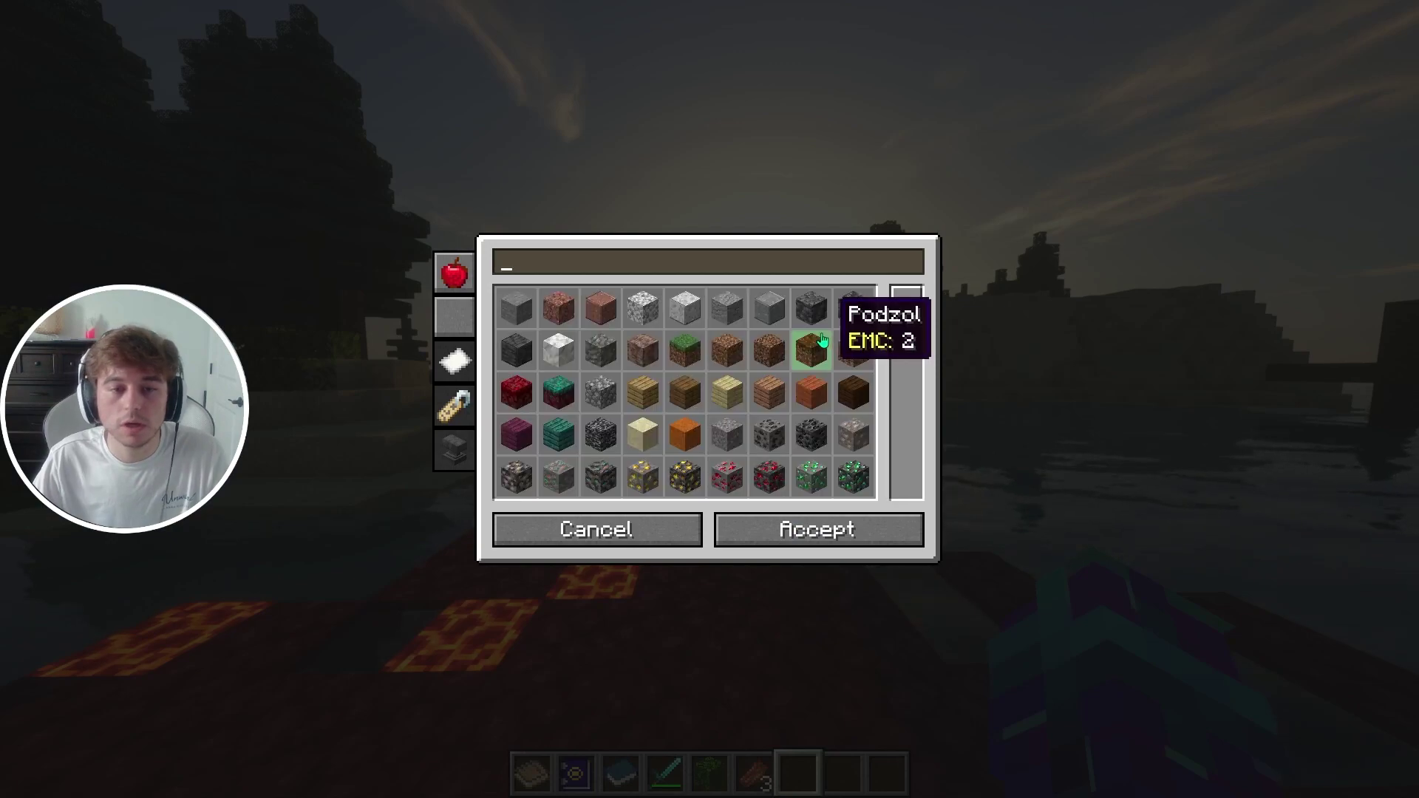
{"action": "type", "text": "Ender"}
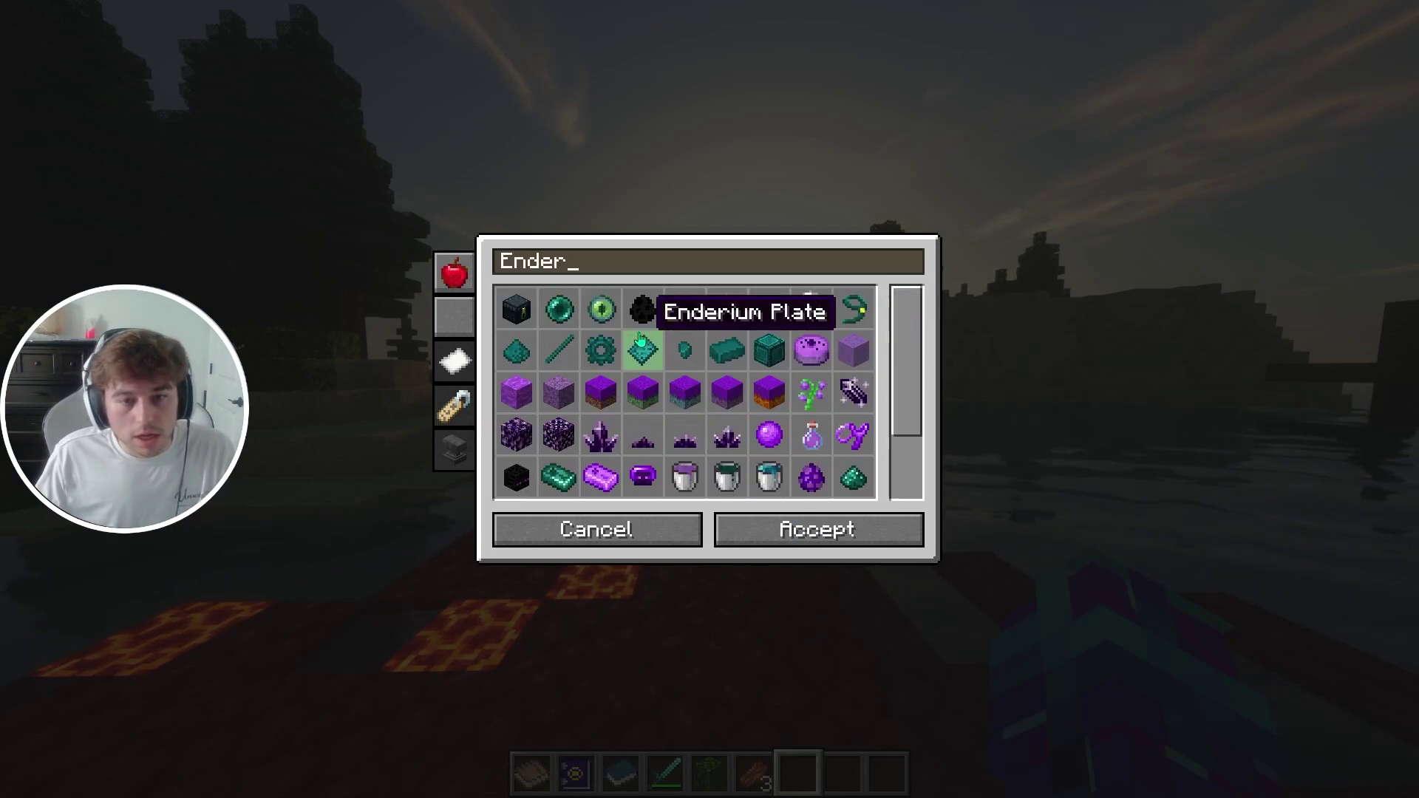
{"action": "left_click", "coordinate": [605, 311]}
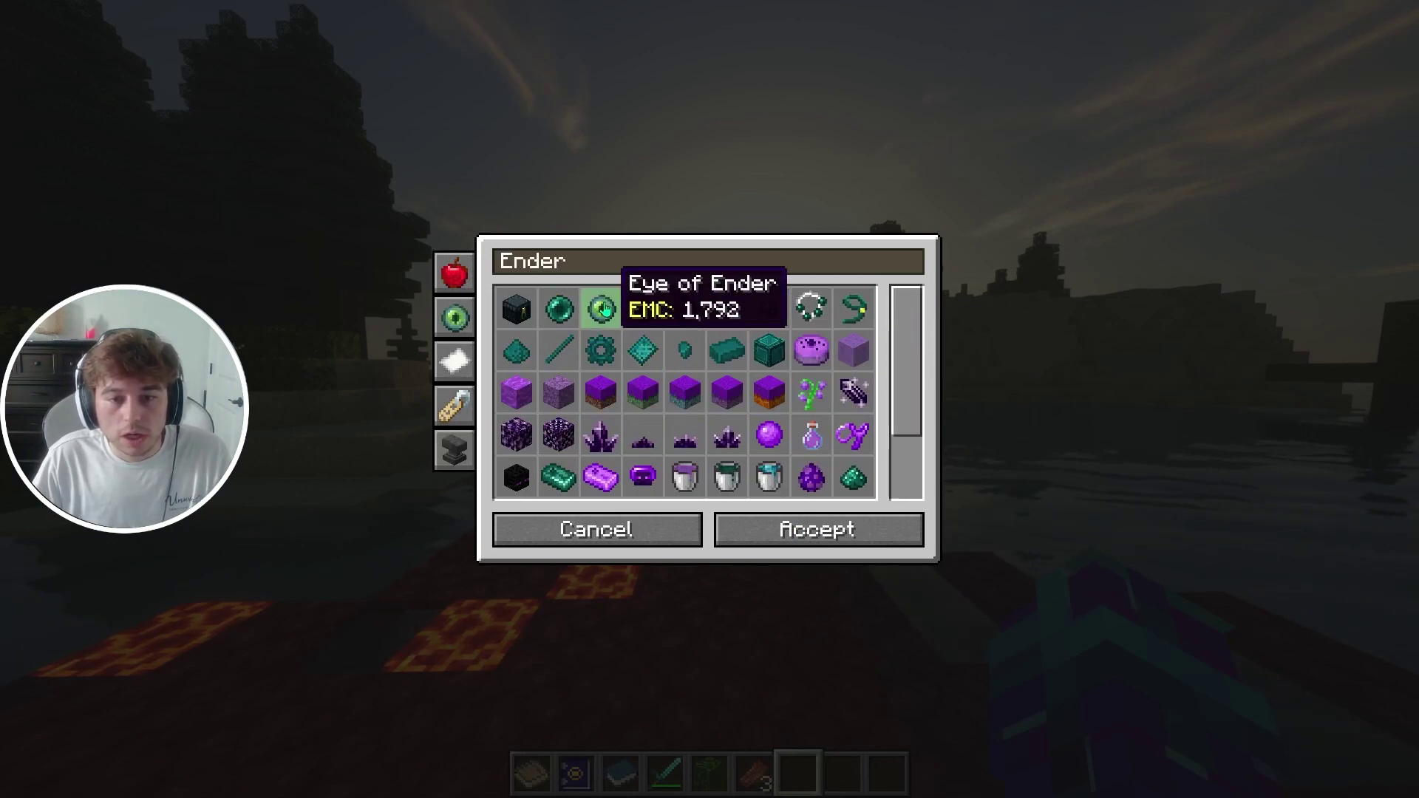
{"action": "left_click", "coordinate": [455, 361]}
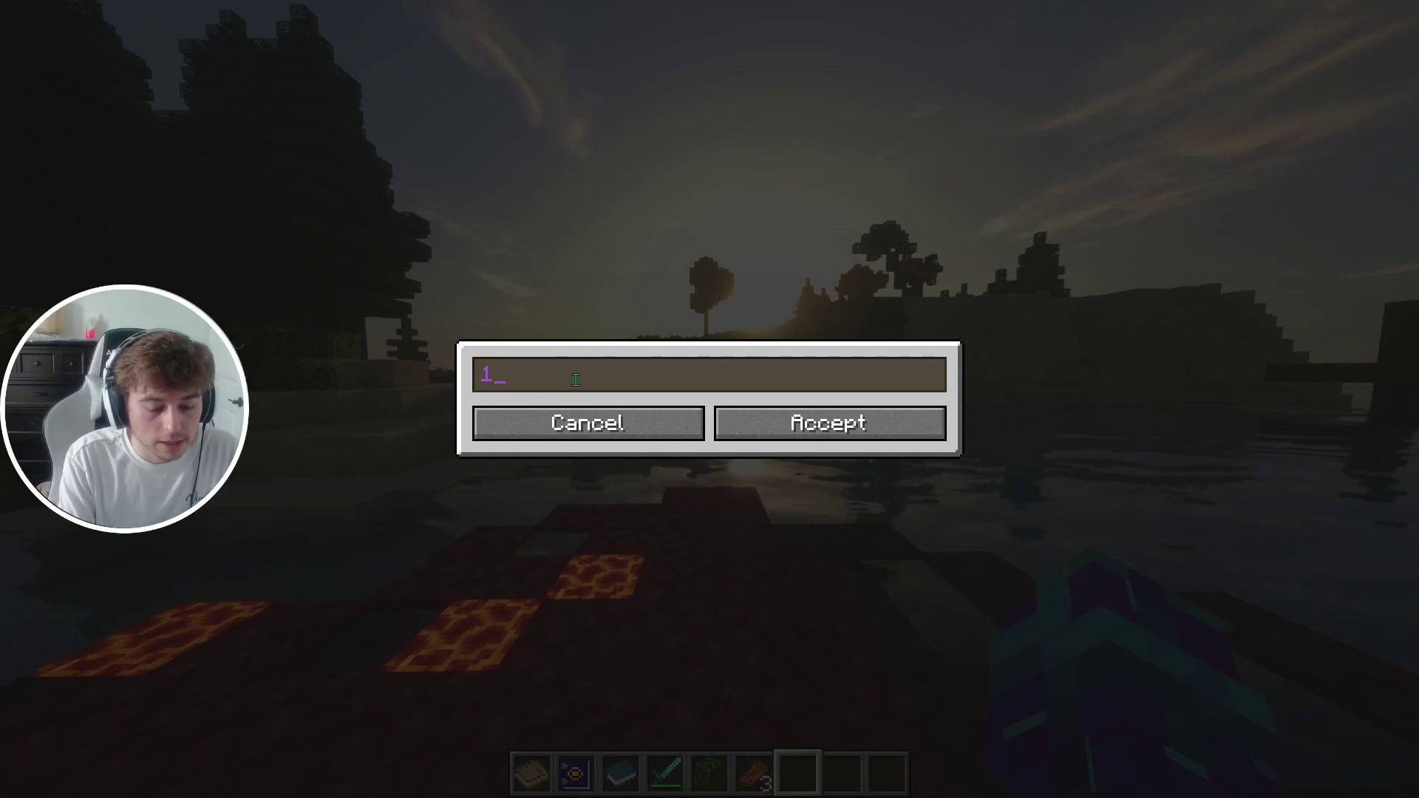